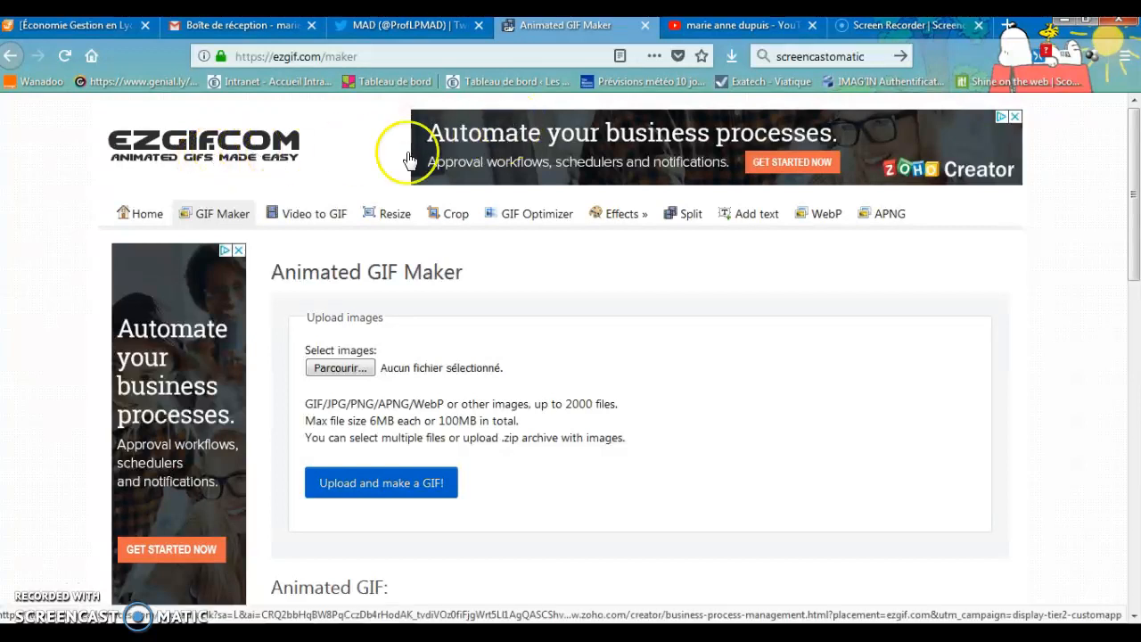
Upload the six images gif1 to gif6 from the Images library to the animated GIF maker
{"action": "left_click", "coordinate": [215, 217]}
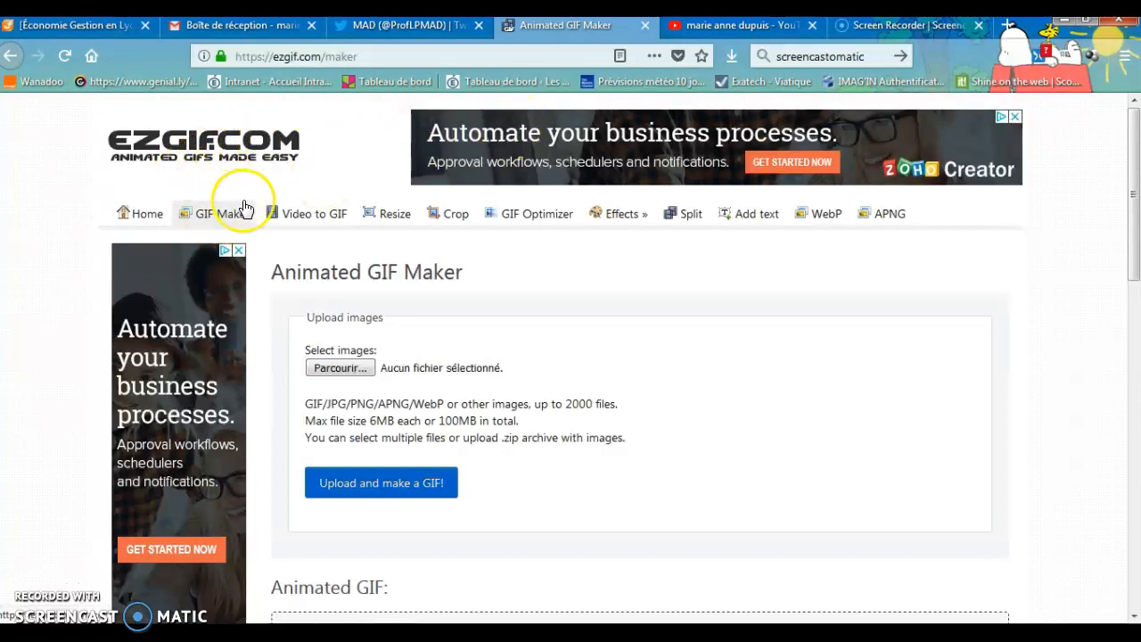
{"action": "left_click", "coordinate": [357, 367]}
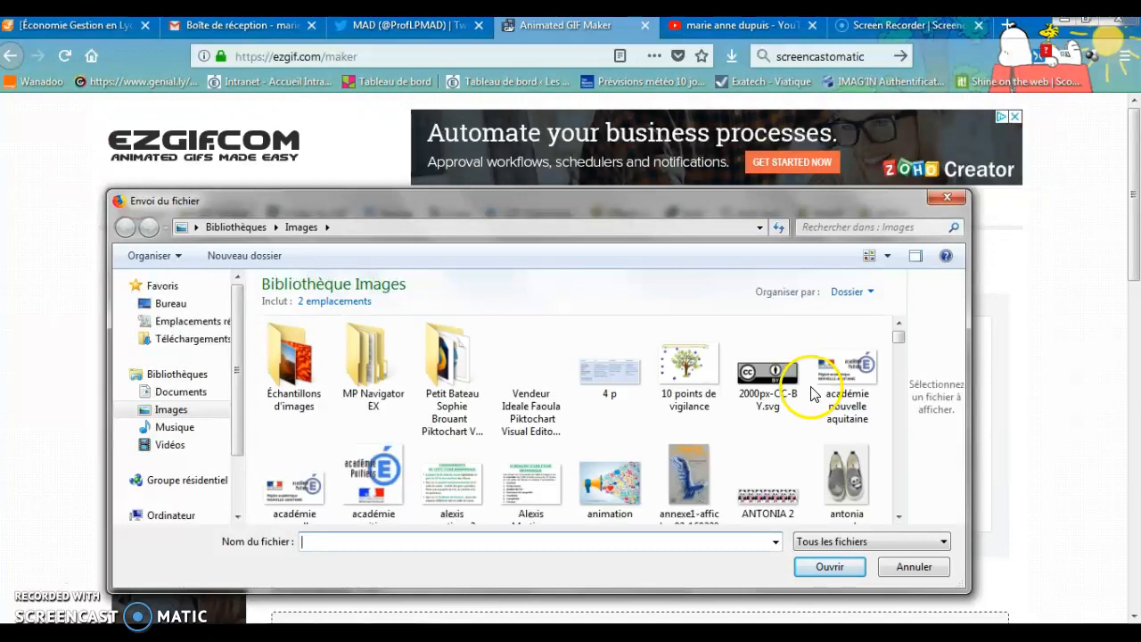
{"action": "left_click", "coordinate": [898, 354]}
{"action": "left_click_drag", "start_coordinate": [899, 354], "coordinate": [896, 382]}
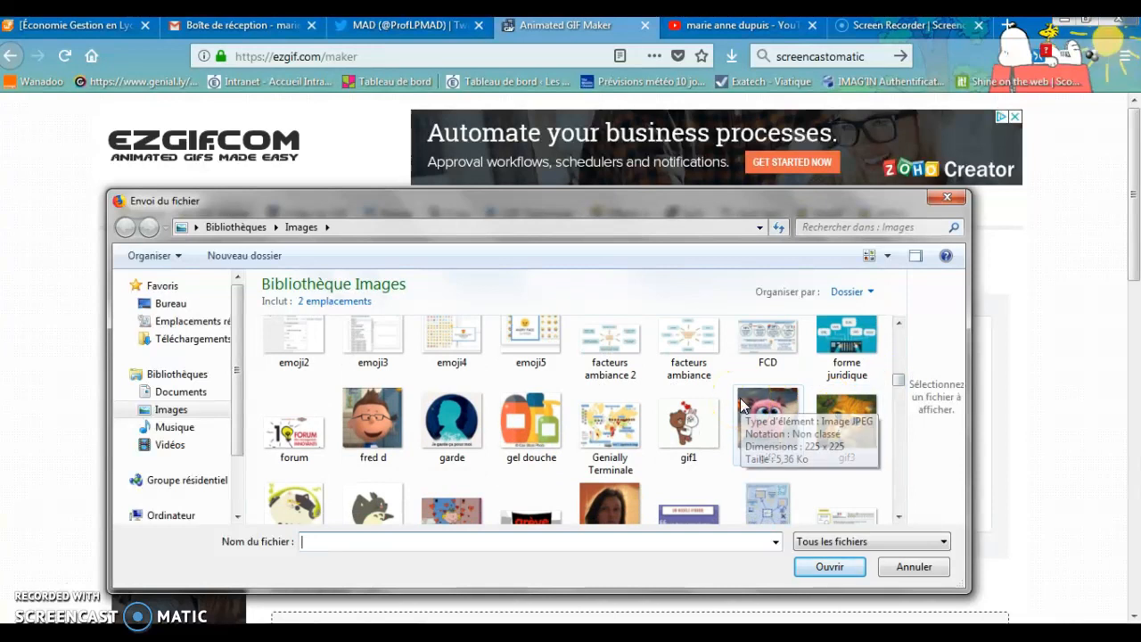
{"action": "left_click", "coordinate": [687, 412]}
{"action": "left_click", "coordinate": [762, 426], "text": "ctrl"}
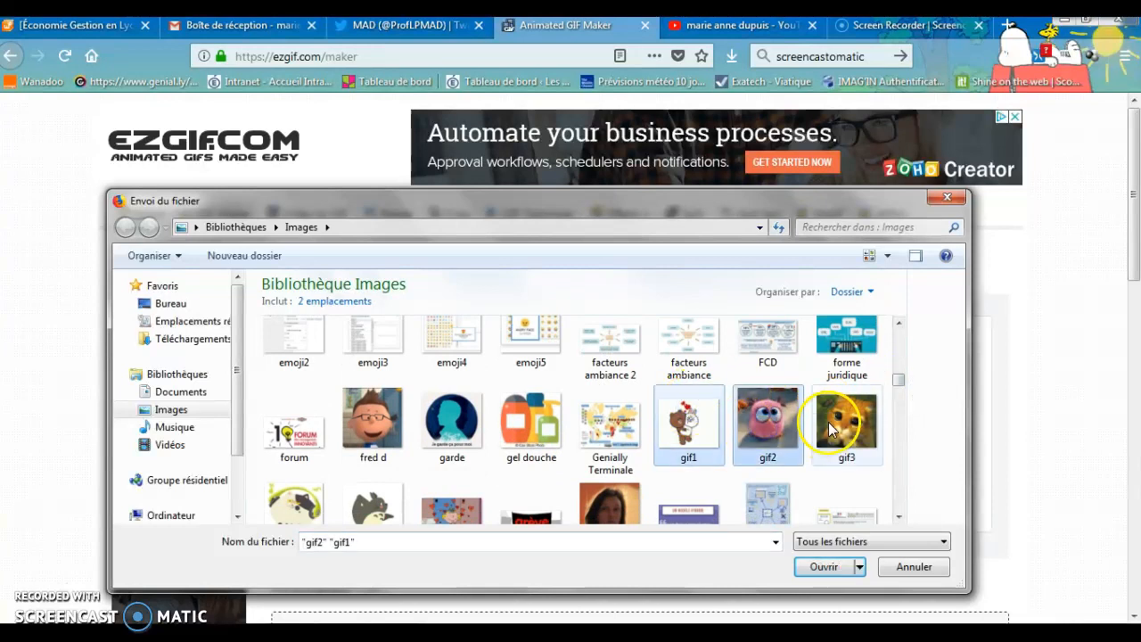
{"action": "left_click", "coordinate": [828, 422], "text": "ctrl"}
{"action": "left_click", "coordinate": [293, 506], "text": "ctrl"}
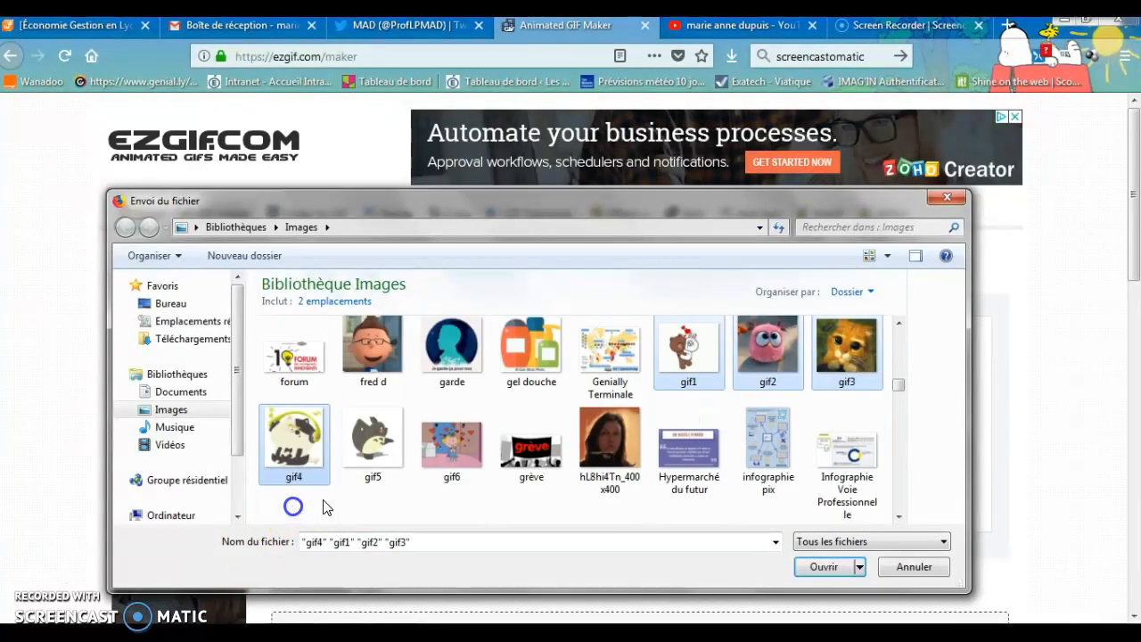
{"action": "left_click", "coordinate": [373, 441], "text": "ctrl"}
{"action": "left_click", "coordinate": [449, 446], "text": "ctrl"}
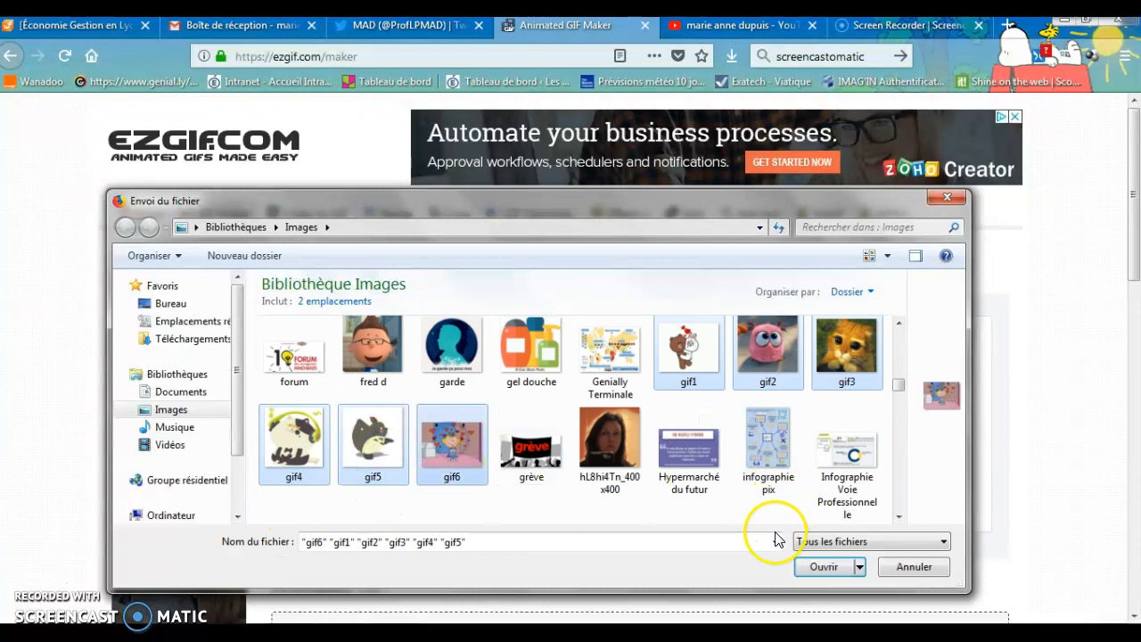
{"action": "left_click", "coordinate": [818, 566]}
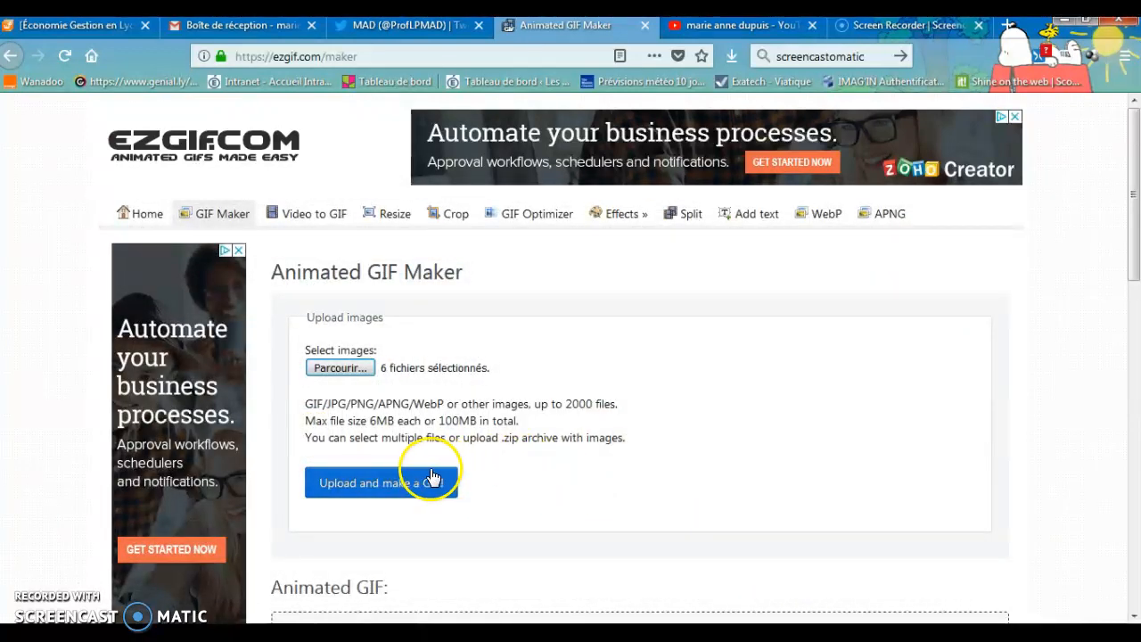
{"action": "left_click", "coordinate": [408, 481]}
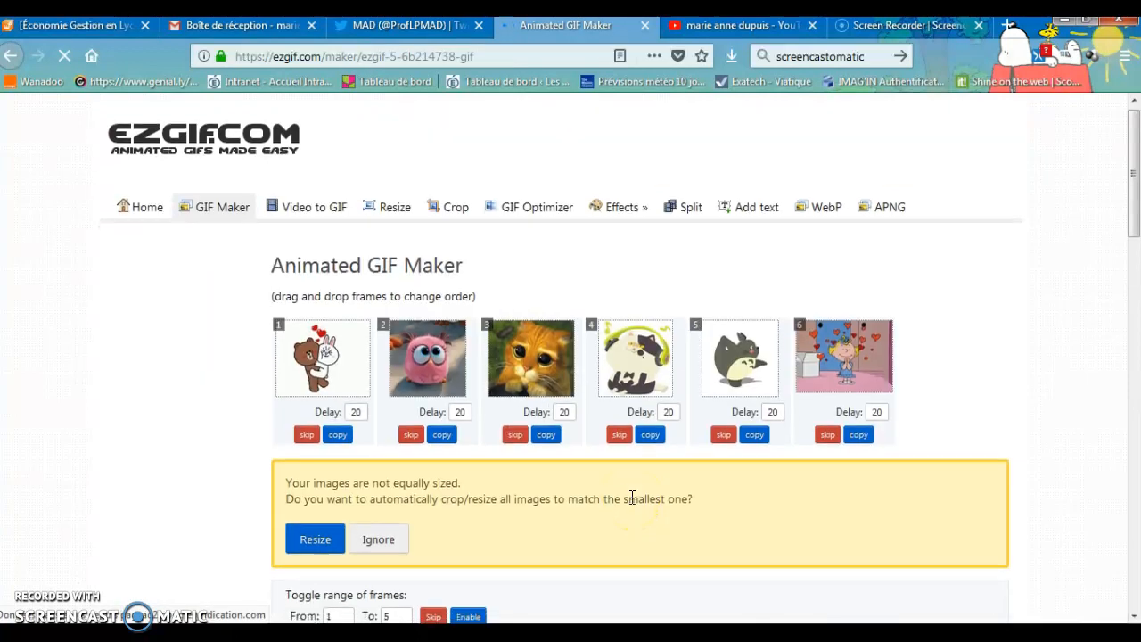
Resize all the uploaded images to match the smallest one and make the animated GIF
{"action": "scroll", "coordinate": [632, 499], "scroll_direction": "down", "scroll_amount": 2}
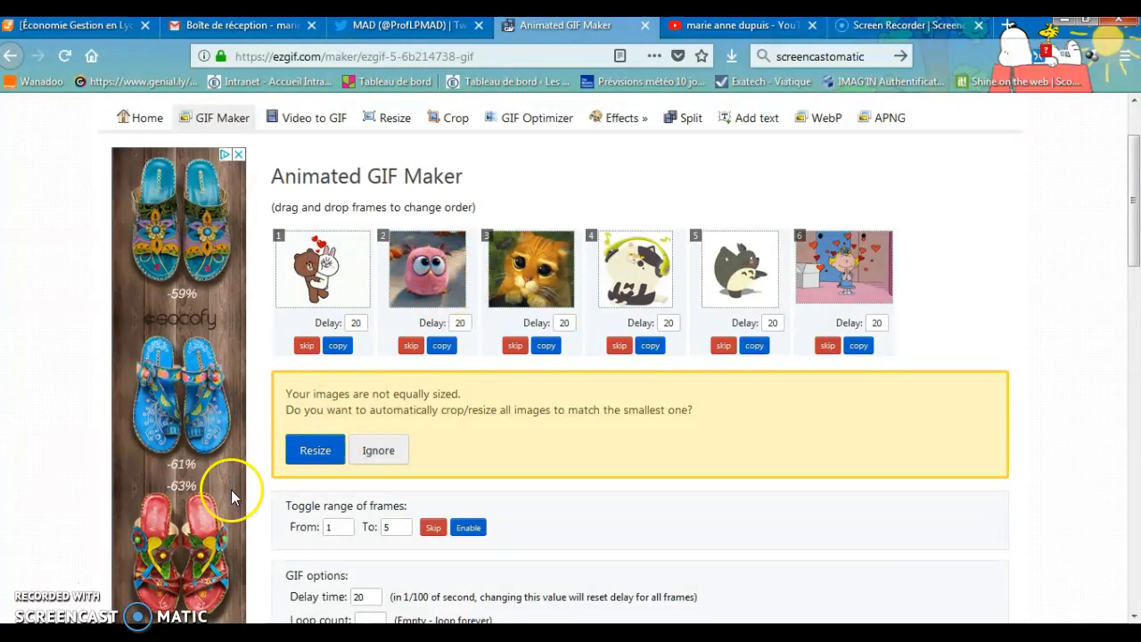
{"action": "left_click", "coordinate": [314, 450]}
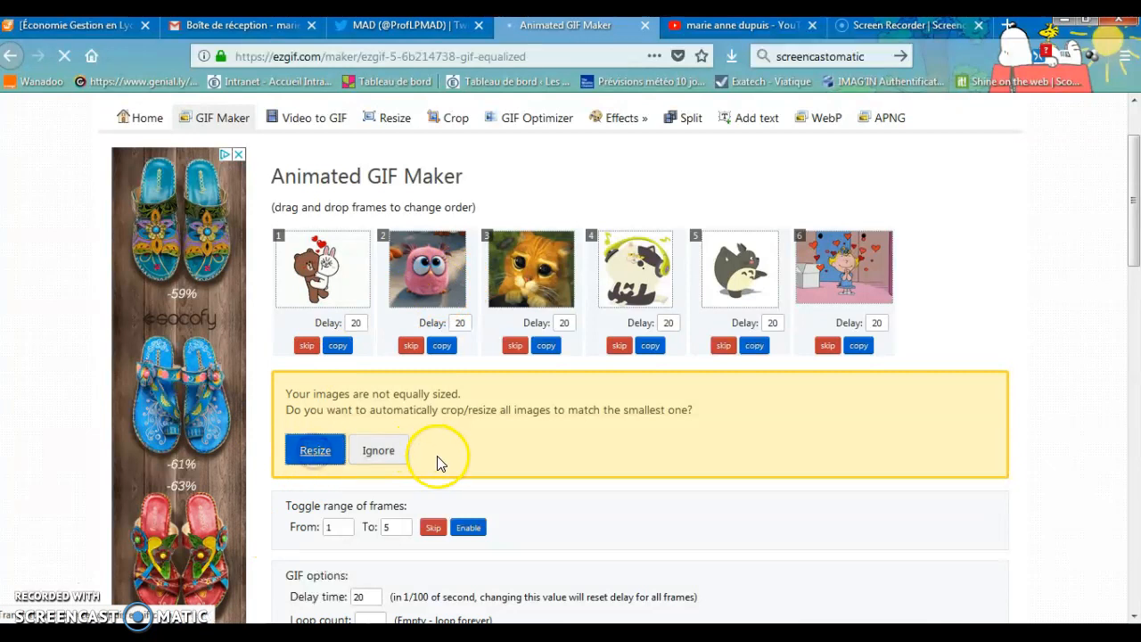
{"action": "scroll", "coordinate": [446, 464], "scroll_direction": "down", "scroll_amount": 3}
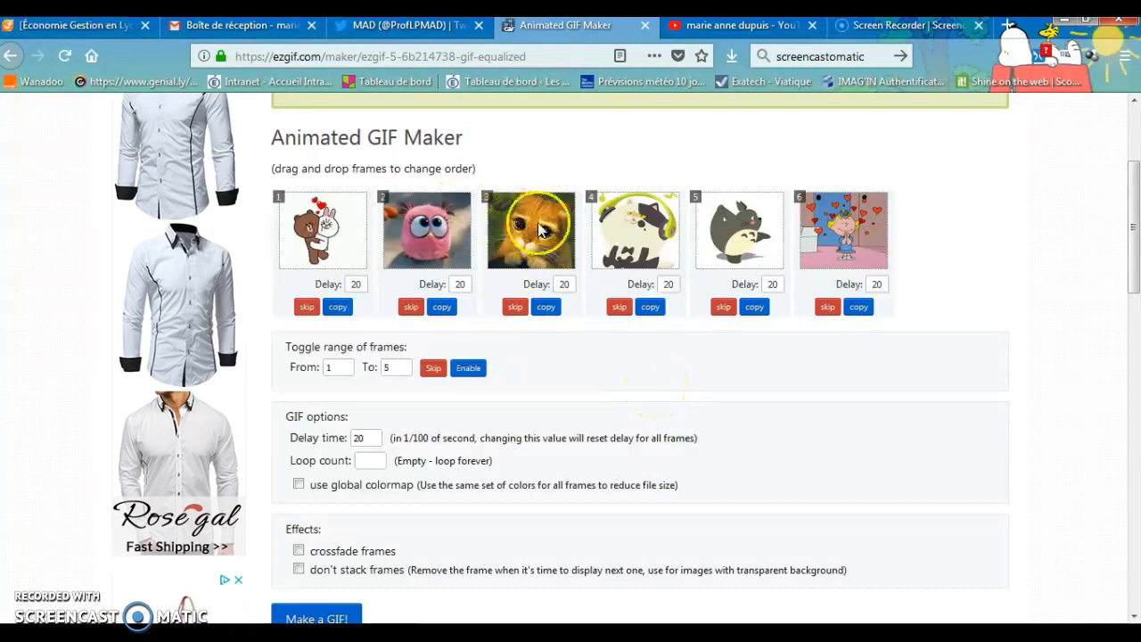
{"action": "scroll", "coordinate": [553, 377], "scroll_direction": "down", "scroll_amount": 3}
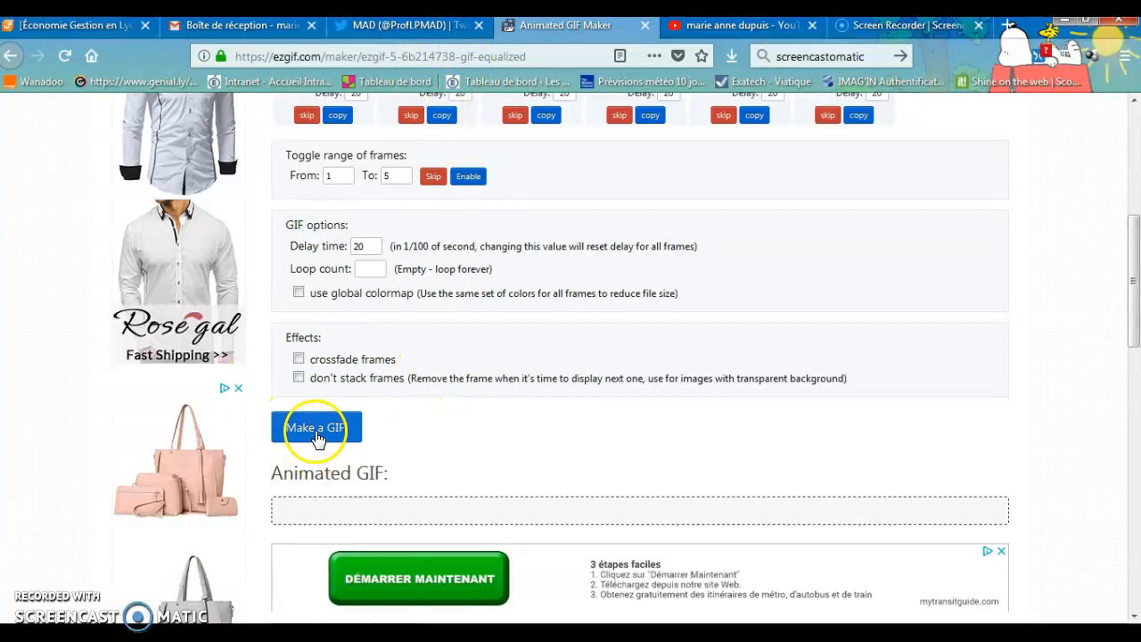
{"action": "left_click", "coordinate": [317, 432]}
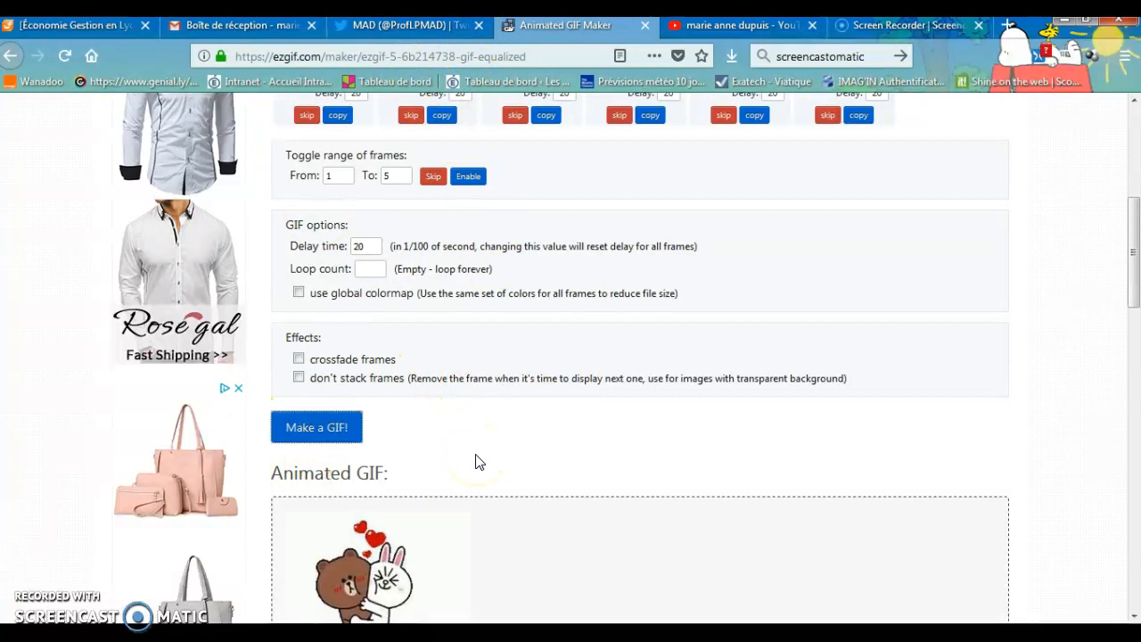
Change the speed of the animated GIF to 10% of its current speed
{"action": "scroll", "coordinate": [512, 502], "scroll_direction": "down", "scroll_amount": 4}
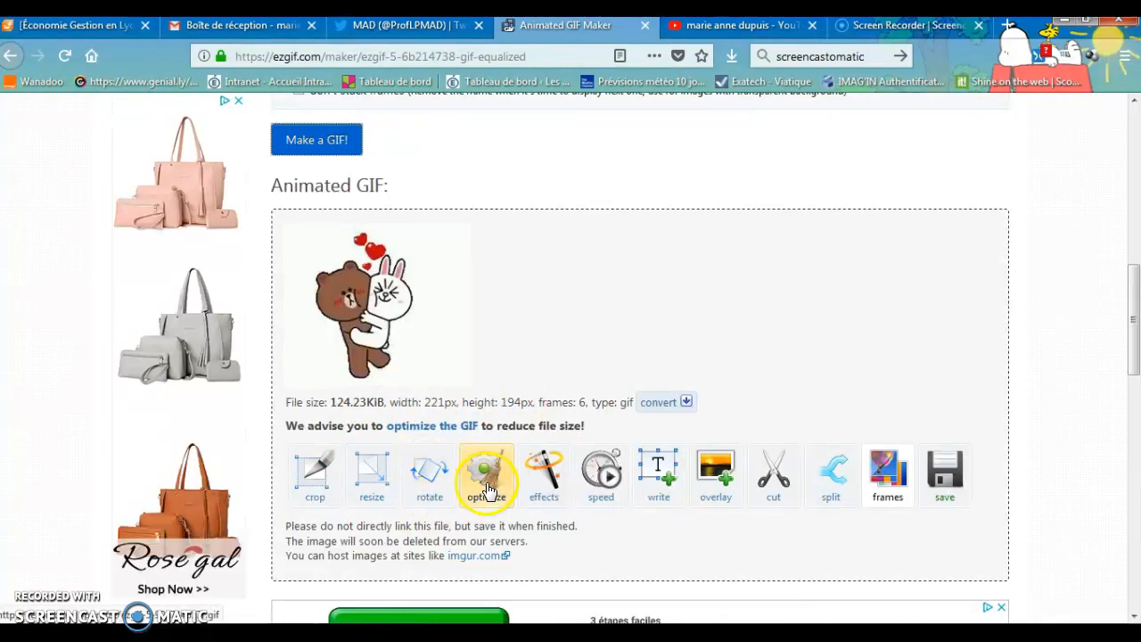
{"action": "left_click", "coordinate": [603, 479]}
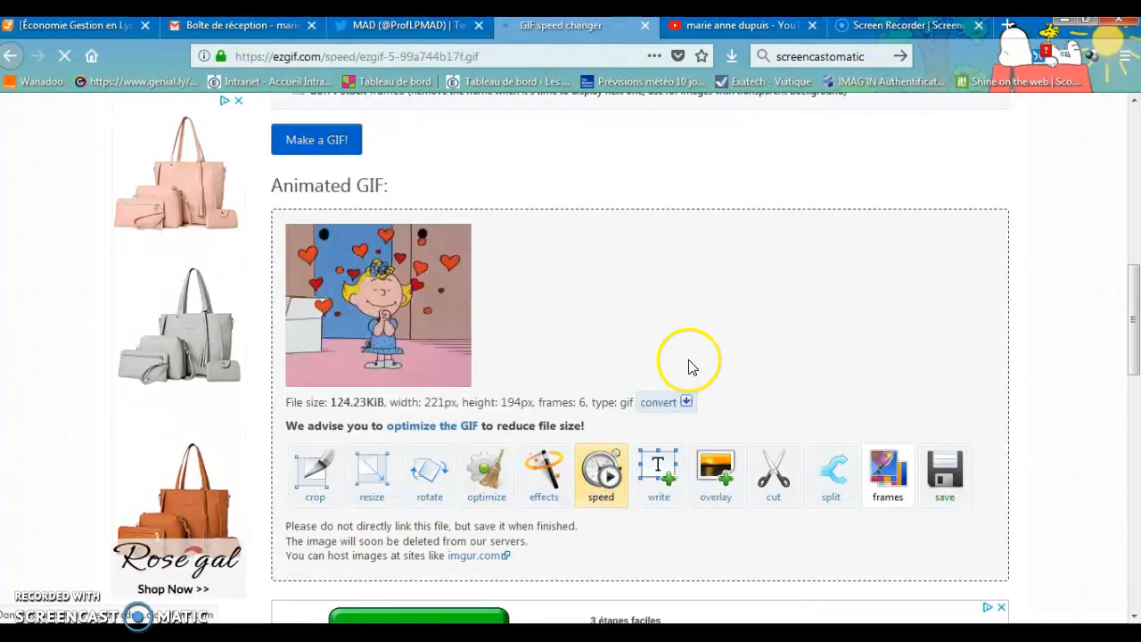
{"action": "scroll", "coordinate": [413, 460], "scroll_direction": "down", "scroll_amount": 3}
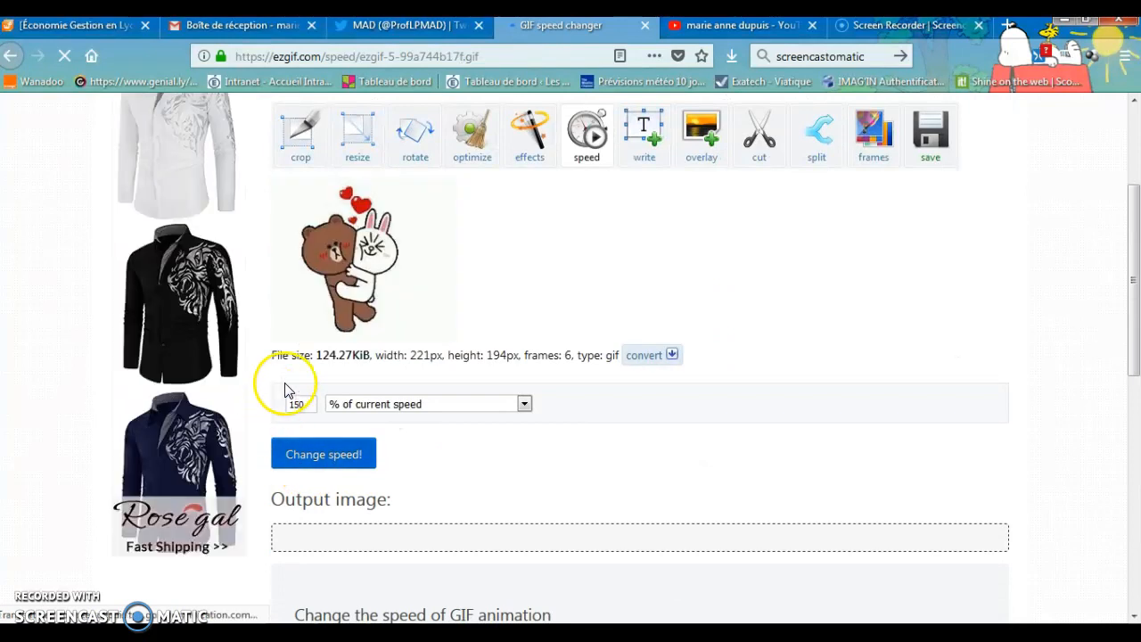
{"action": "left_click_drag", "start_coordinate": [303, 403], "coordinate": [282, 411]}
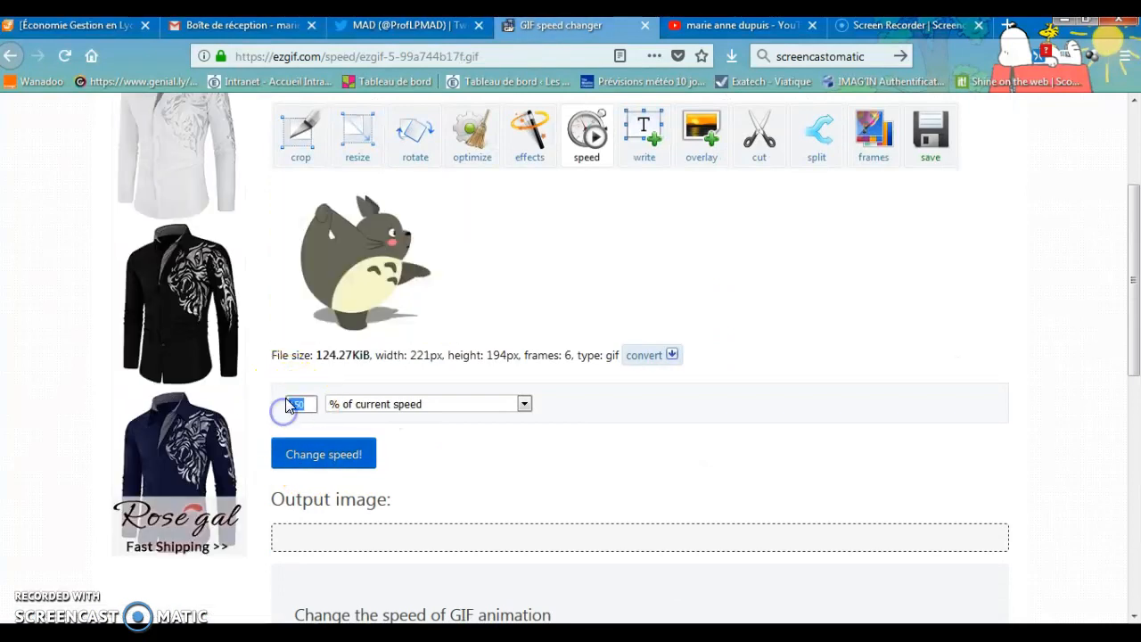
{"action": "type", "text": "10"}
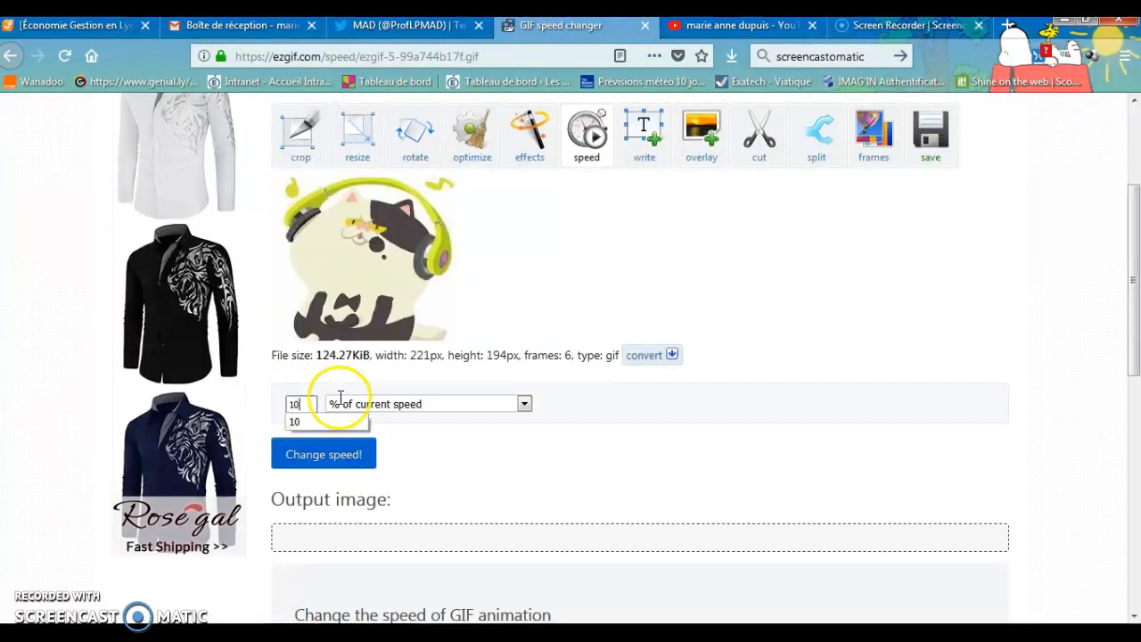
{"action": "left_click", "coordinate": [300, 422]}
{"action": "left_click", "coordinate": [303, 456]}
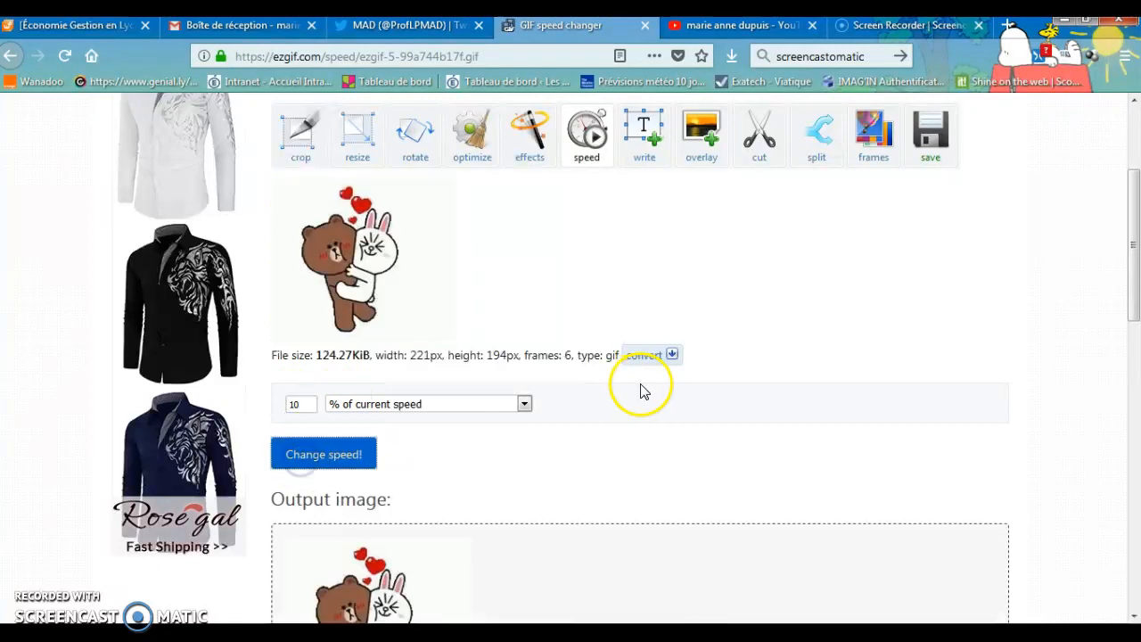
Start adding text to the slowed GIF and enter "Faire un gif" as the annotation for frame 1
{"action": "scroll", "coordinate": [639, 387], "scroll_direction": "down", "scroll_amount": 5}
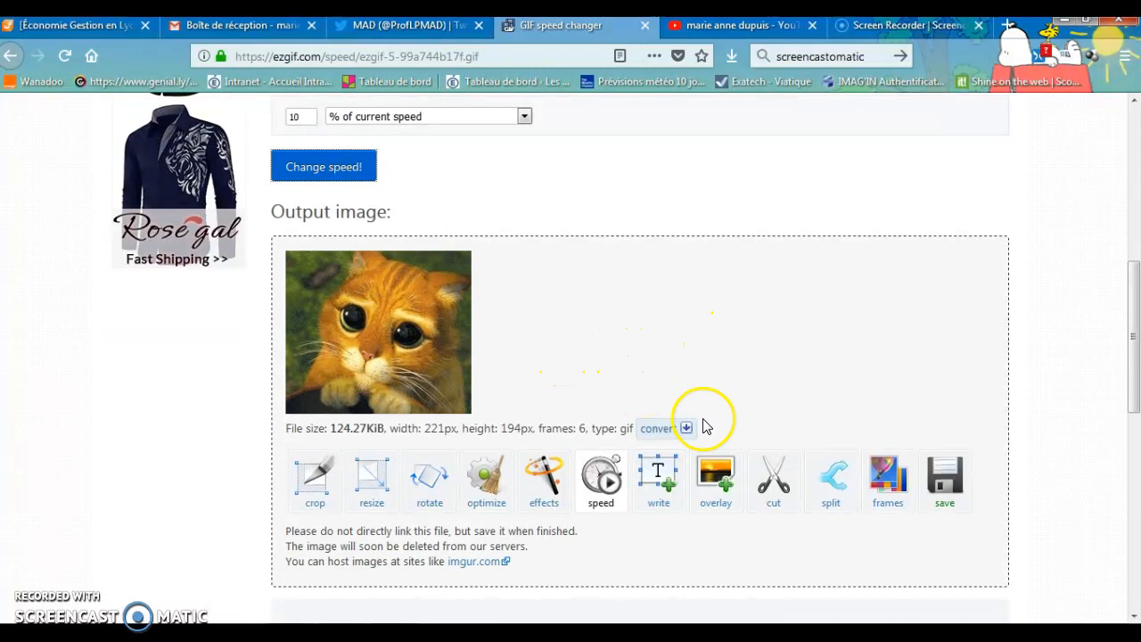
{"action": "left_click", "coordinate": [659, 481]}
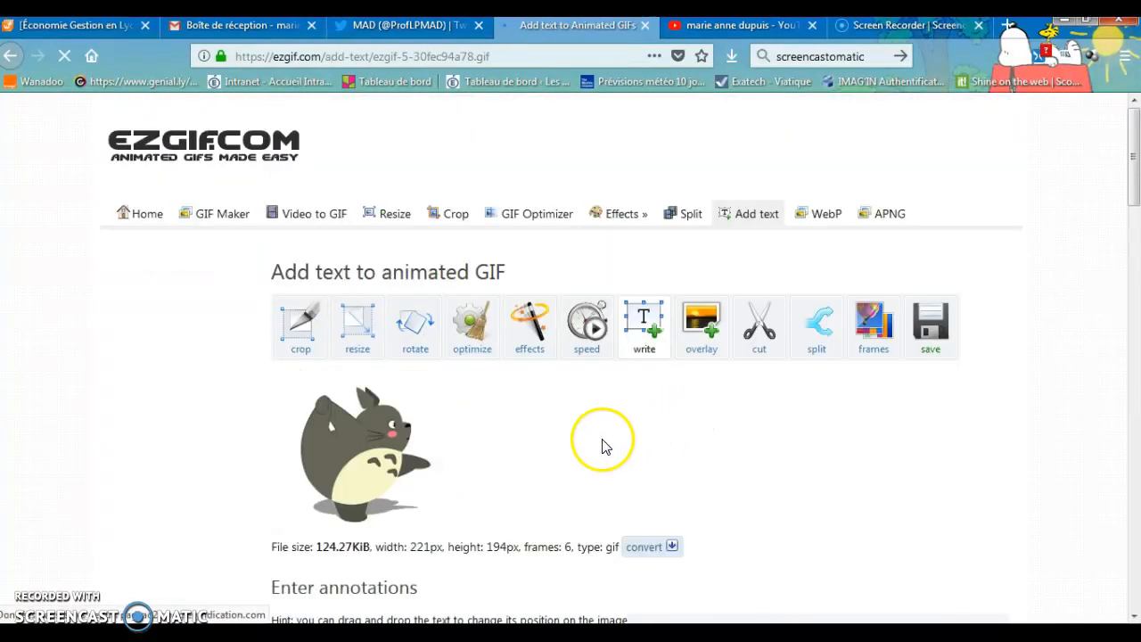
{"action": "scroll", "coordinate": [602, 445], "scroll_direction": "down", "scroll_amount": 3}
{"action": "scroll", "coordinate": [603, 446], "scroll_direction": "down", "scroll_amount": 1}
{"action": "left_click", "coordinate": [558, 404]}
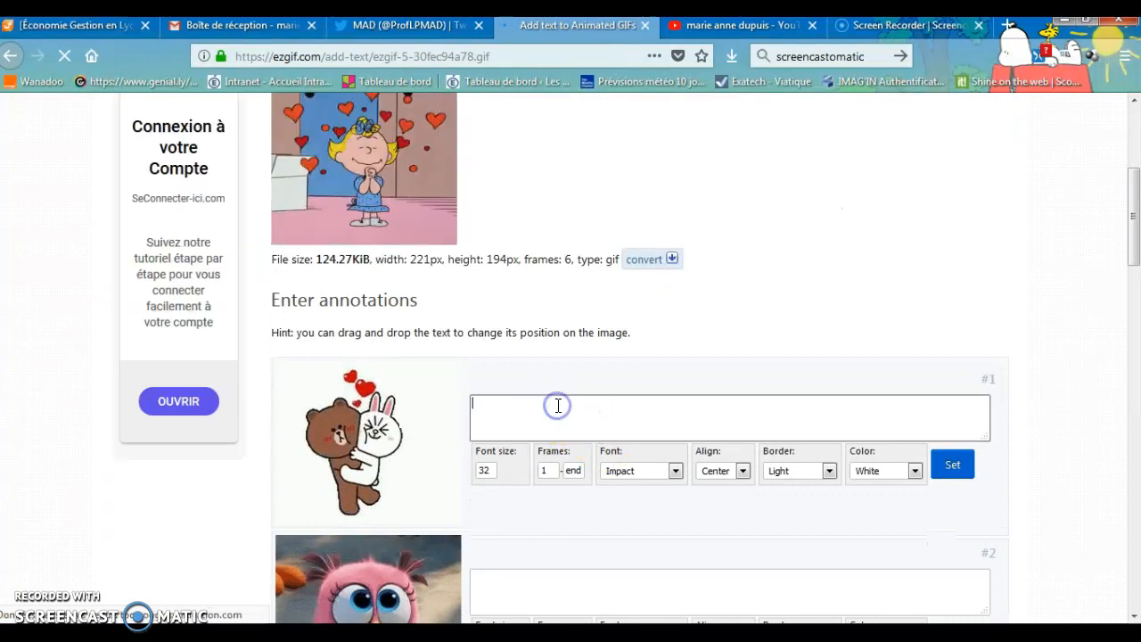
{"action": "type", "text": "Faire "}
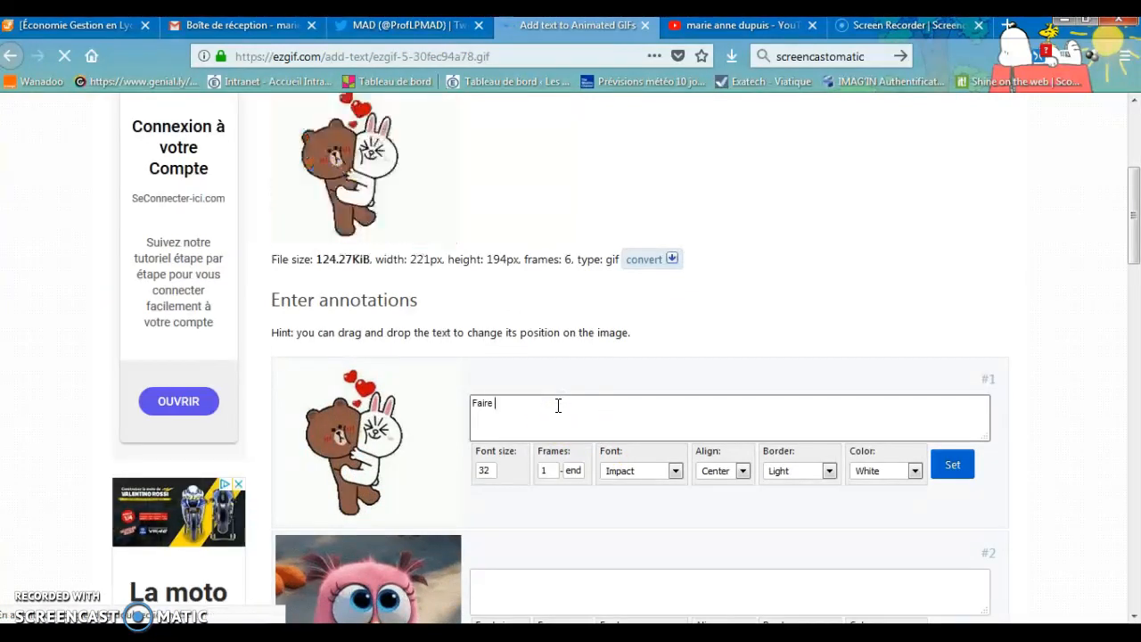
{"action": "type", "text": "un gif"}
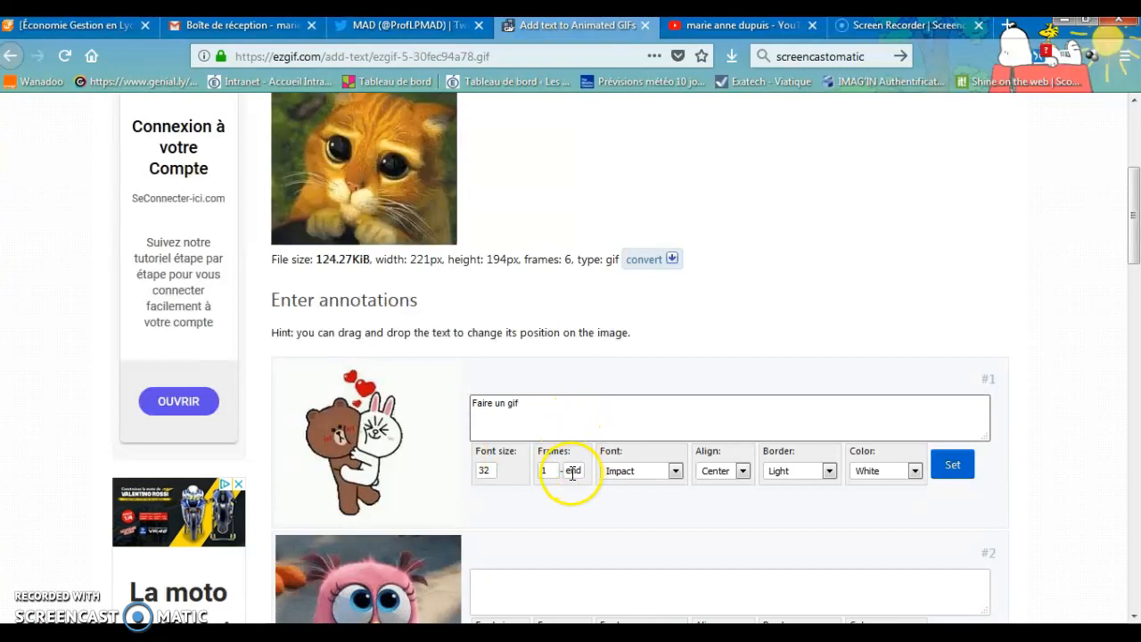
Limit the first annotation to frames 1 to 1 and set it on the bear and rabbit image, keeping the Impact font and white color
{"action": "left_click_drag", "start_coordinate": [566, 470], "coordinate": [588, 471]}
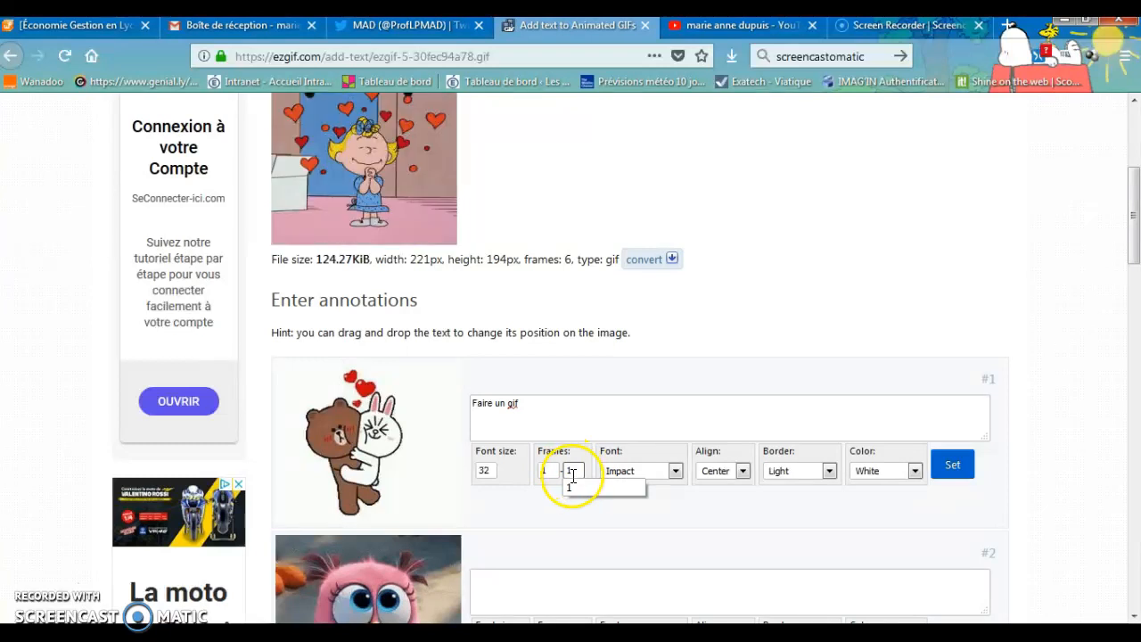
{"action": "left_click", "coordinate": [667, 507]}
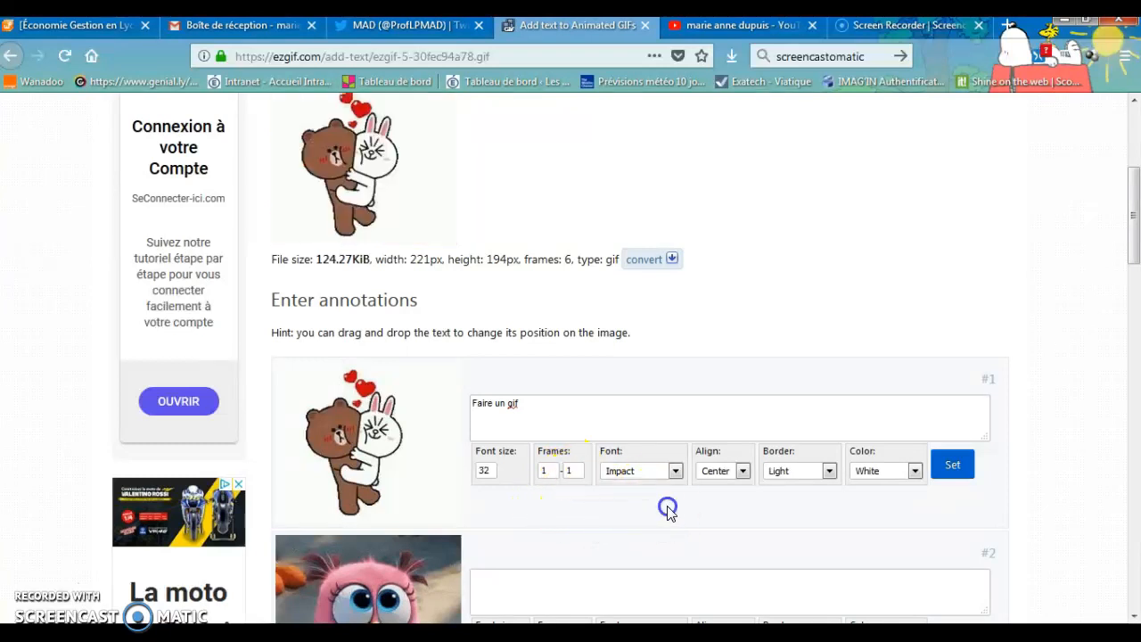
{"action": "left_click", "coordinate": [675, 471]}
{"action": "left_click", "coordinate": [673, 470]}
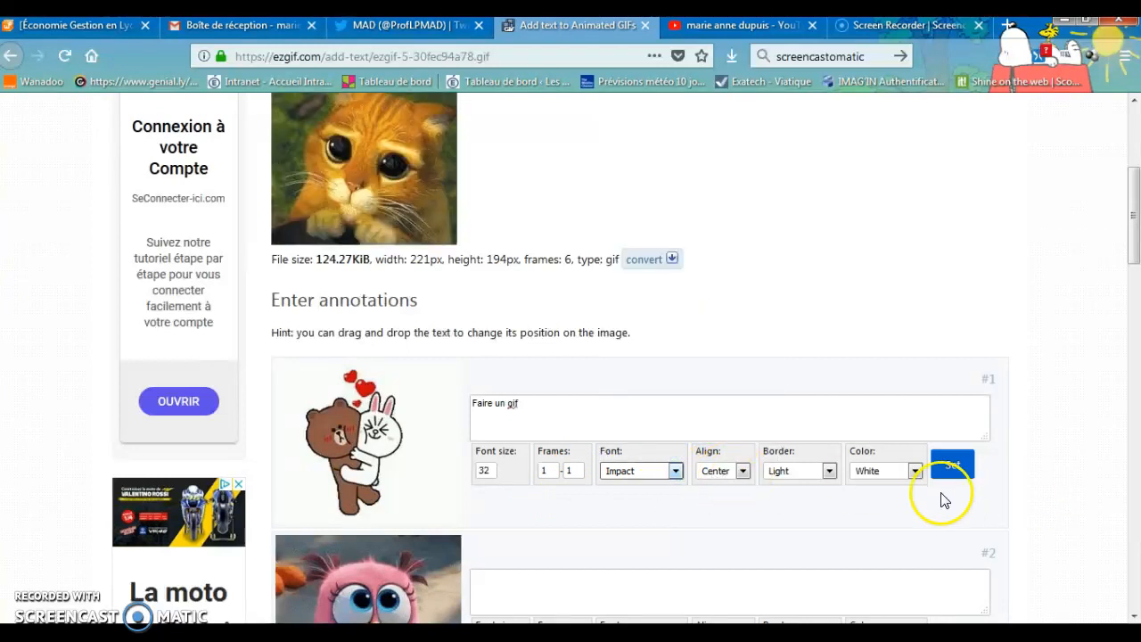
{"action": "left_click", "coordinate": [914, 473]}
{"action": "left_click", "coordinate": [915, 475]}
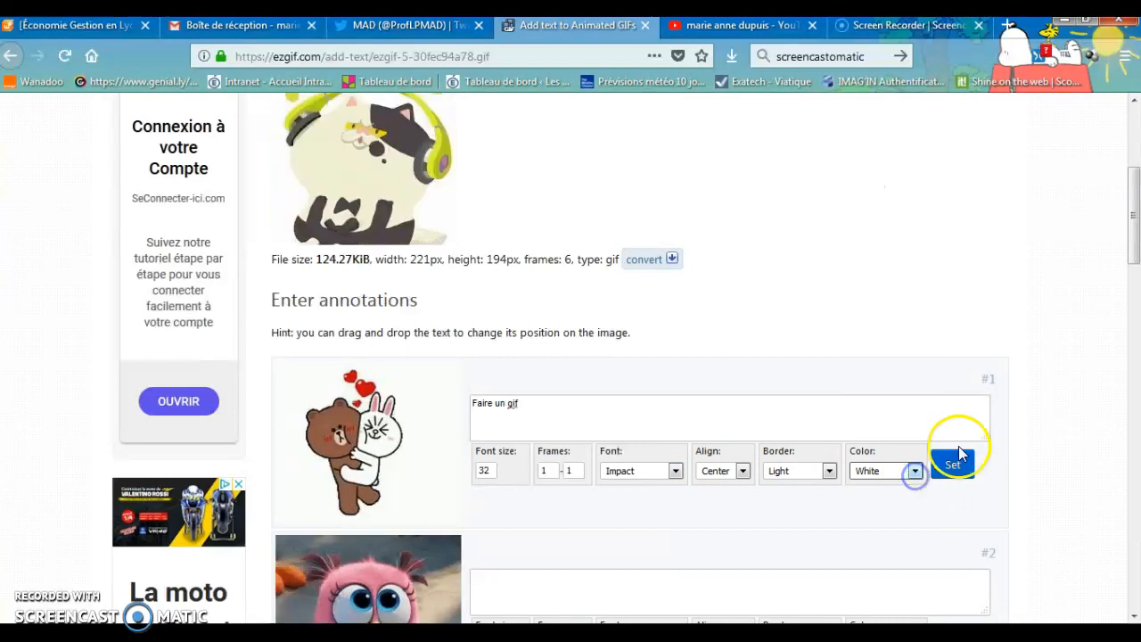
{"action": "left_click", "coordinate": [952, 468]}
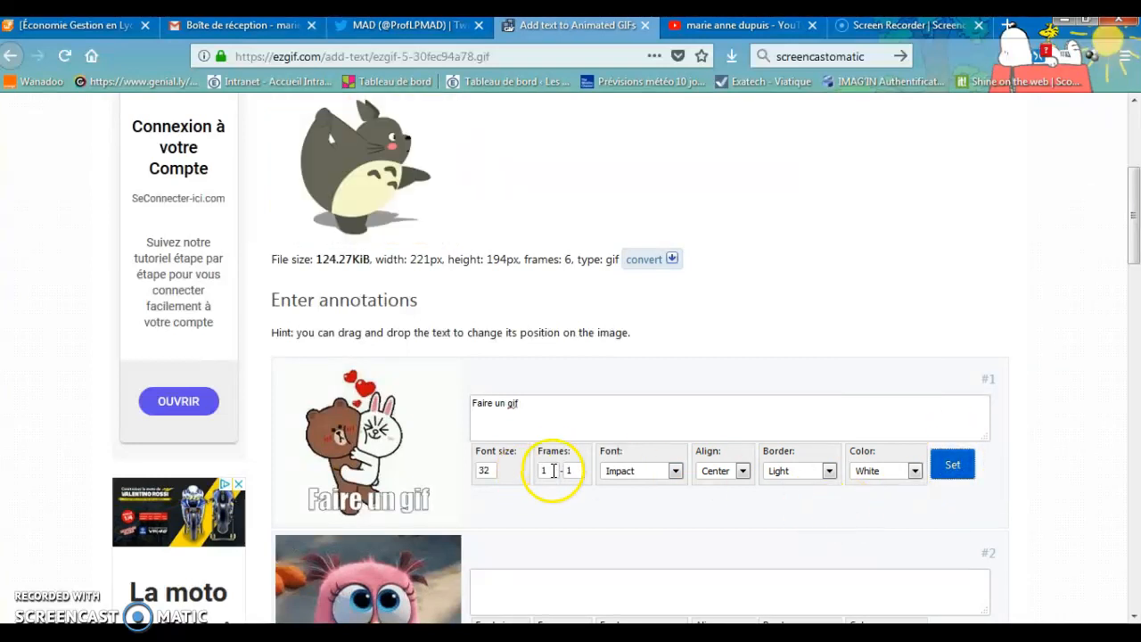
Set the annotation "Pour la teammimi" on the pink bird image, limited to frames 2 to 2
{"action": "scroll", "coordinate": [548, 468], "scroll_direction": "down", "scroll_amount": 2}
{"action": "left_click", "coordinate": [533, 393]}
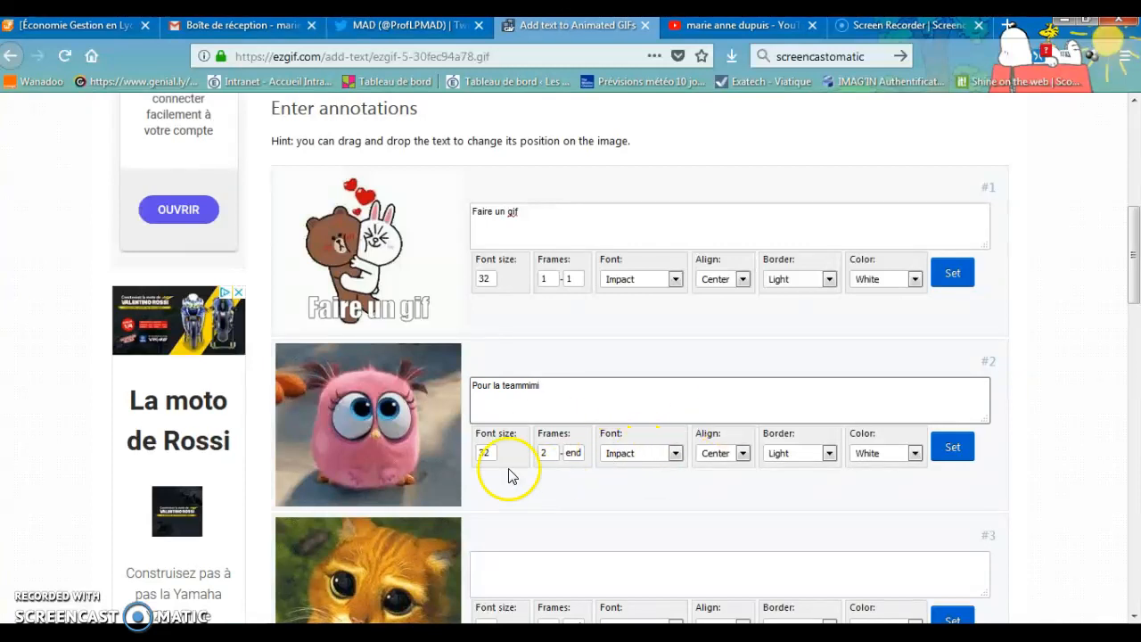
{"action": "double_click", "coordinate": [579, 453]}
{"action": "type", "text": "2"}
{"action": "left_click", "coordinate": [952, 448]}
Set the annotation "STP SVT" on the orange cat image, limited to frames 3 to 3
{"action": "scroll", "coordinate": [827, 499], "scroll_direction": "down", "scroll_amount": 5}
{"action": "left_click", "coordinate": [521, 189]}
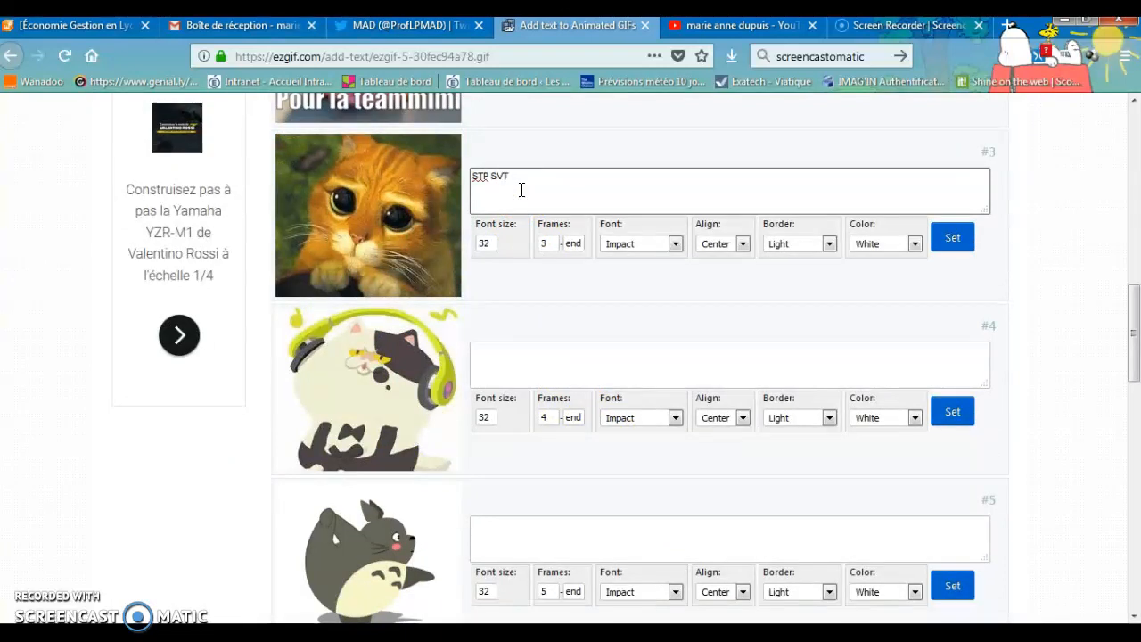
{"action": "left_click", "coordinate": [572, 241]}
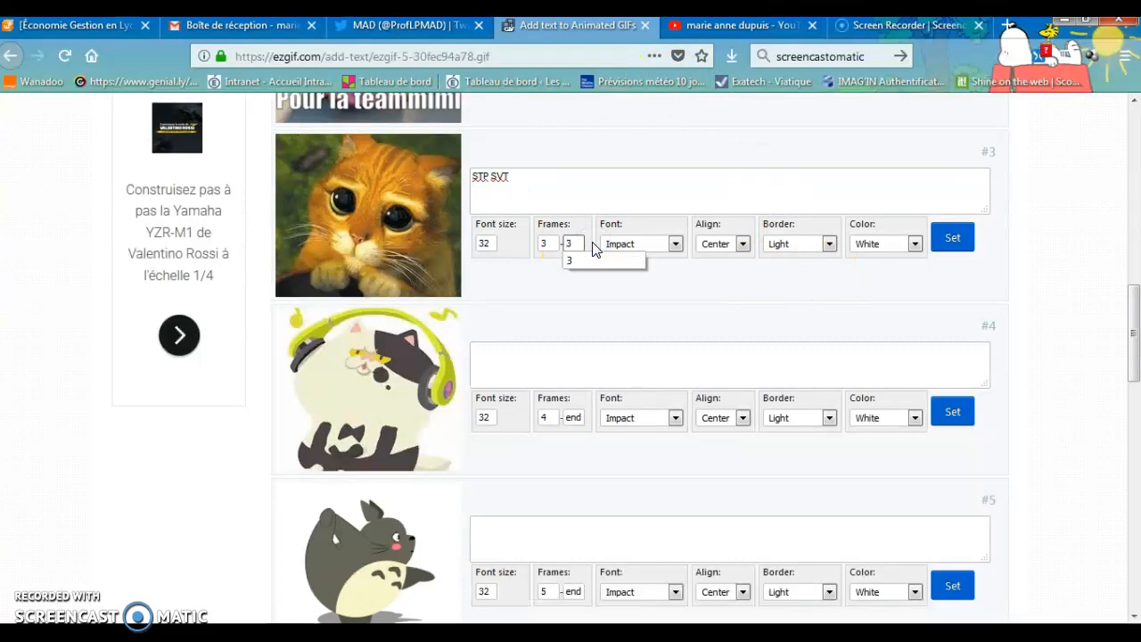
{"action": "left_click", "coordinate": [580, 260]}
{"action": "left_click", "coordinate": [945, 252]}
Set the annotation "On attend..." on the black-and-white cat with headphones, limited to frames 4 to 4
{"action": "scroll", "coordinate": [534, 312], "scroll_direction": "down", "scroll_amount": 2}
{"action": "left_click", "coordinate": [506, 272]}
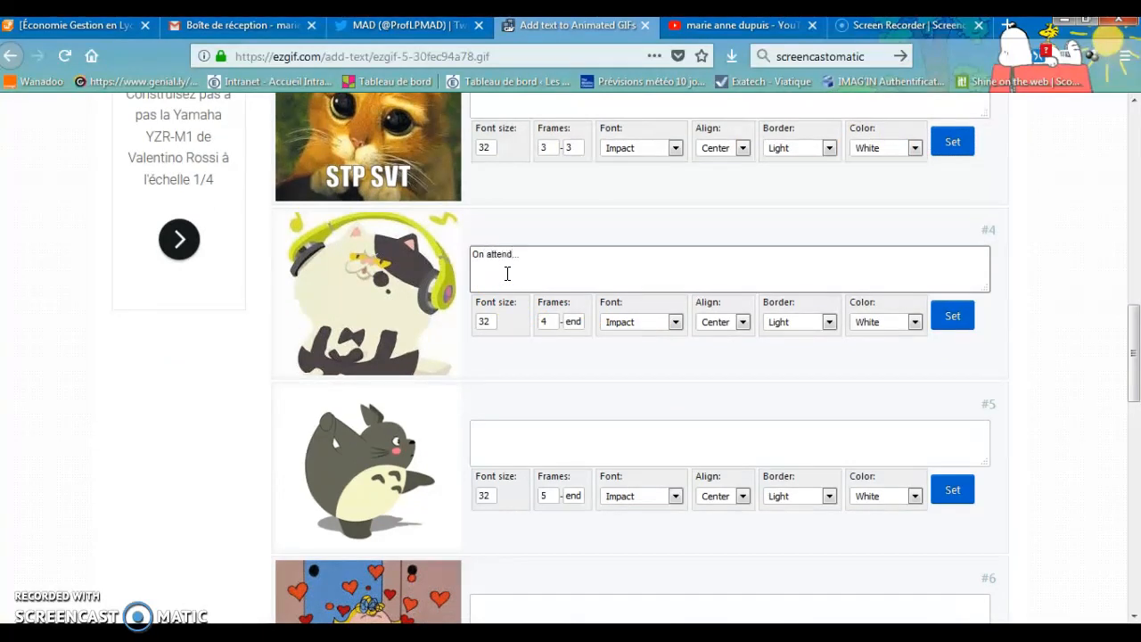
{"action": "double_click", "coordinate": [575, 321]}
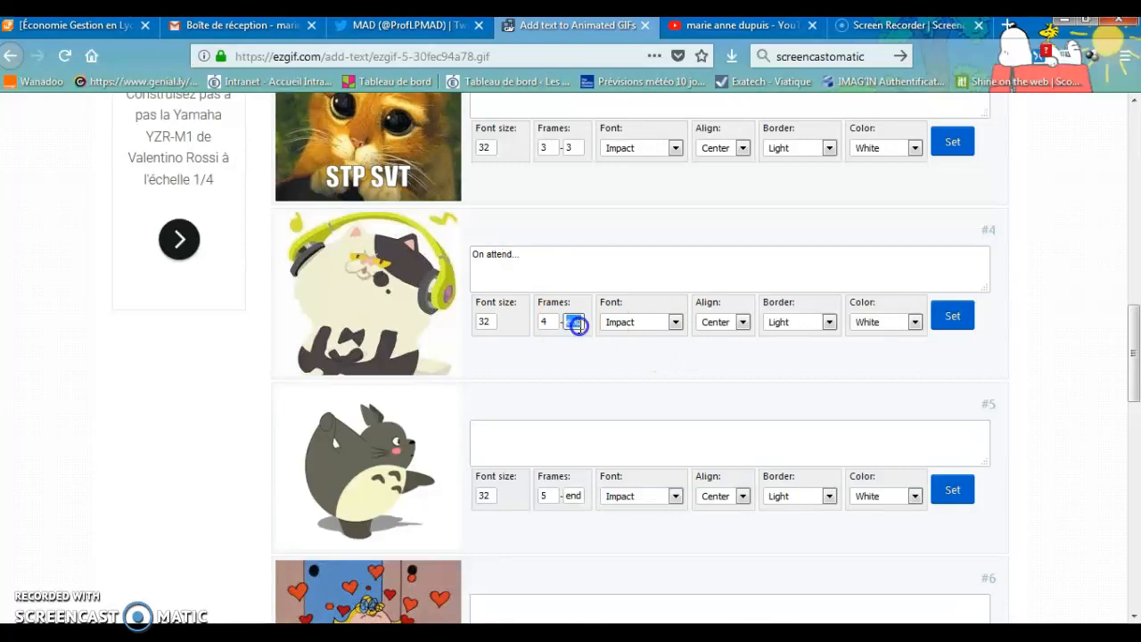
{"action": "type", "text": "4"}
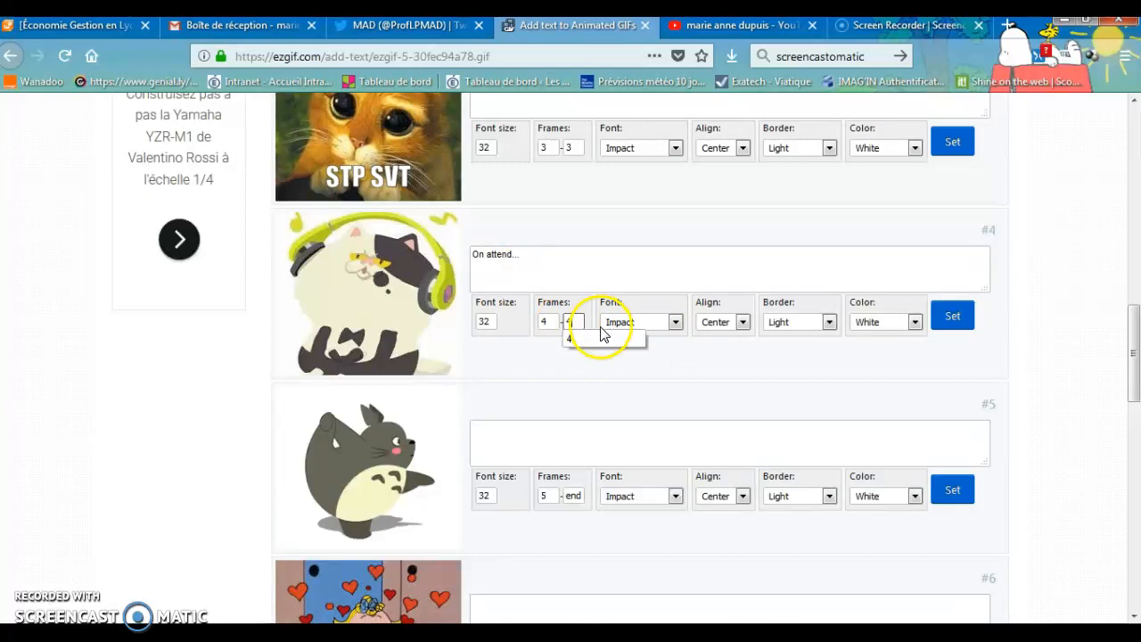
{"action": "left_click", "coordinate": [602, 337]}
{"action": "left_click", "coordinate": [952, 315]}
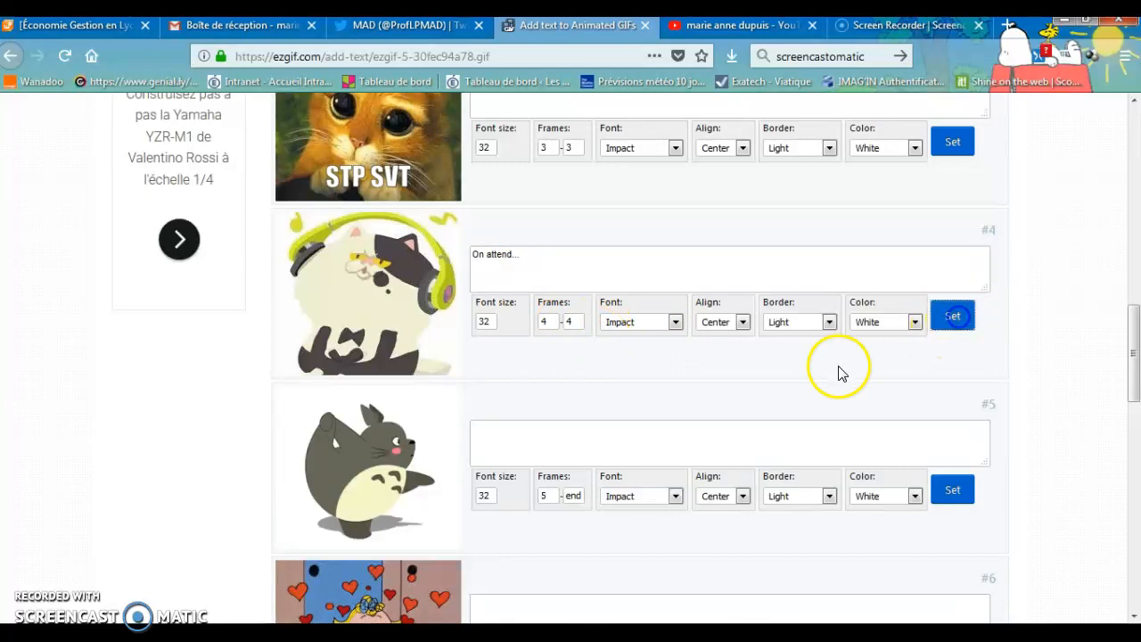
Set the annotation "On attend..." on the dancing Totoro image, limited to frames 5 to 5 and keeping the Impact font
{"action": "scroll", "coordinate": [565, 344], "scroll_direction": "down", "scroll_amount": 2}
{"action": "left_click", "coordinate": [556, 344]}
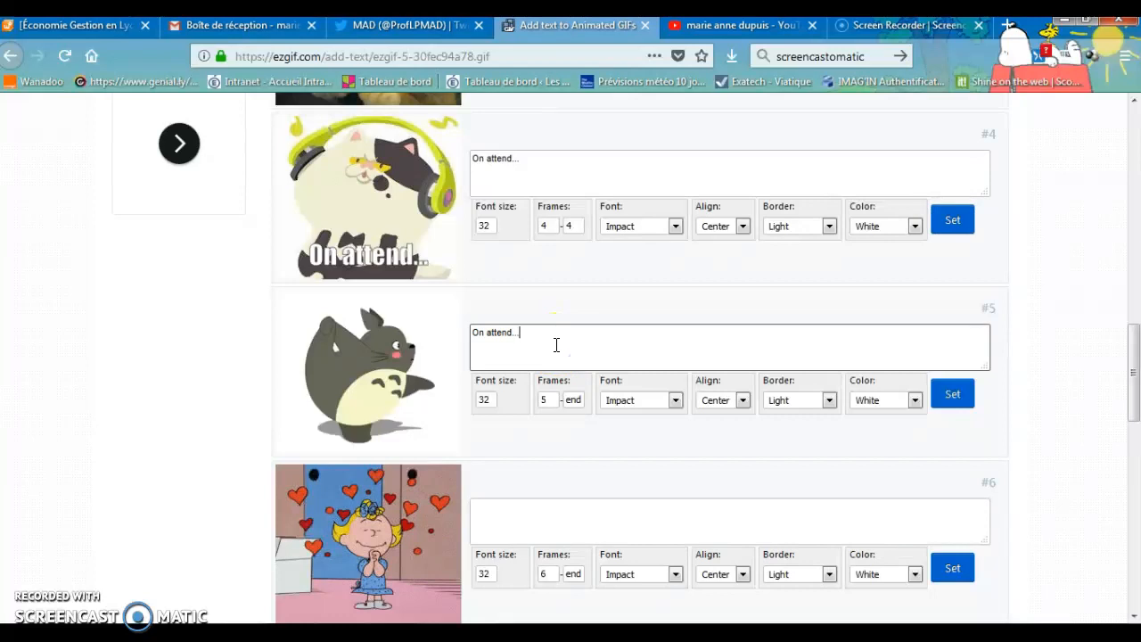
{"action": "left_click", "coordinate": [572, 400]}
{"action": "type", "text": "5"}
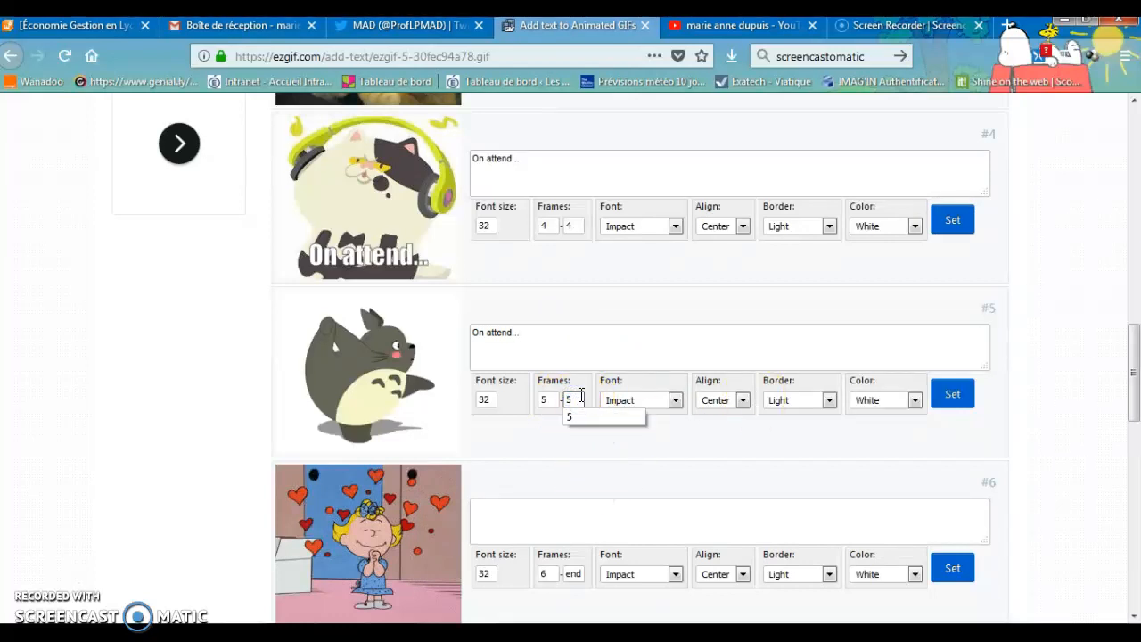
{"action": "left_click", "coordinate": [608, 402]}
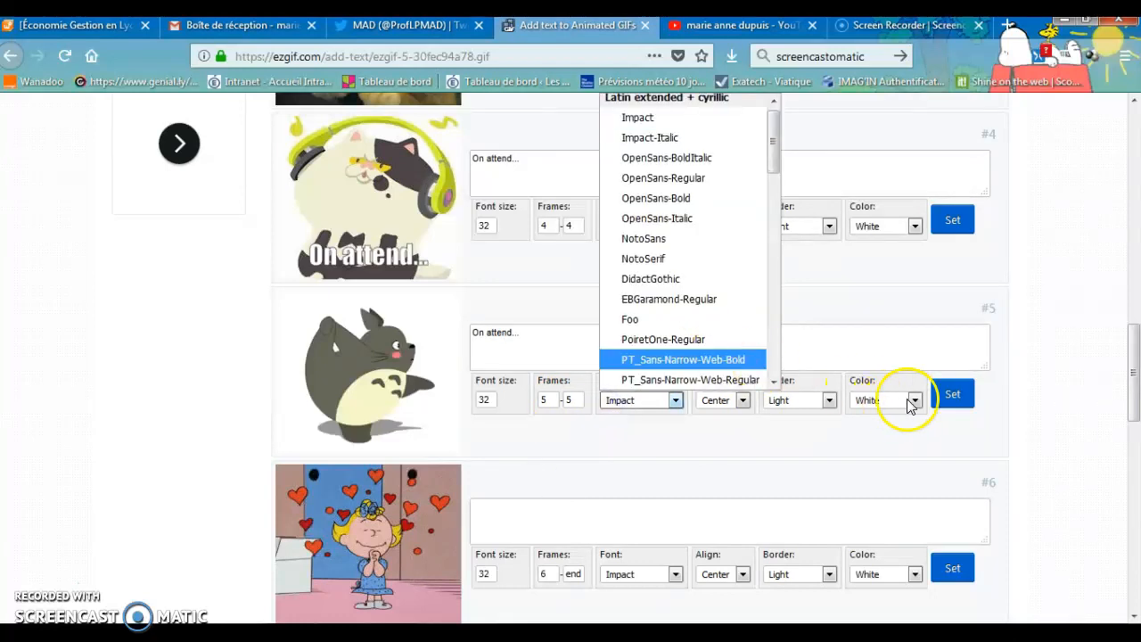
{"action": "left_click", "coordinate": [948, 397]}
Set the annotation "On adore SVT" on the girl with hearts, frames 6 to end, and generate the captioned GIF
{"action": "left_click", "coordinate": [492, 524]}
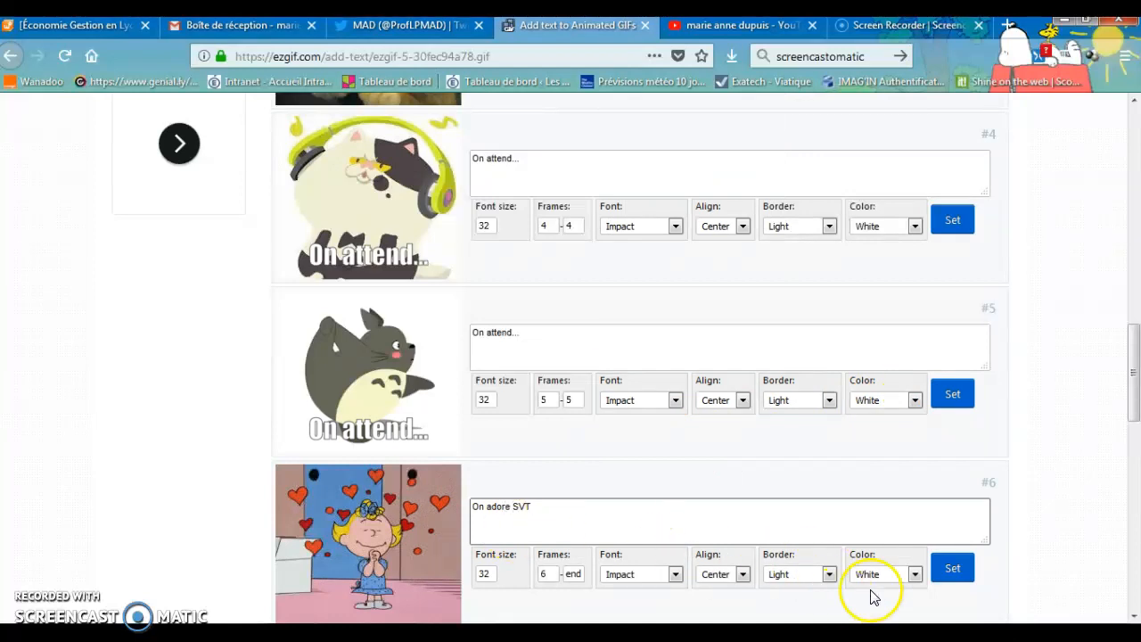
{"action": "left_click", "coordinate": [959, 571]}
{"action": "scroll", "coordinate": [891, 397], "scroll_direction": "down", "scroll_amount": 3}
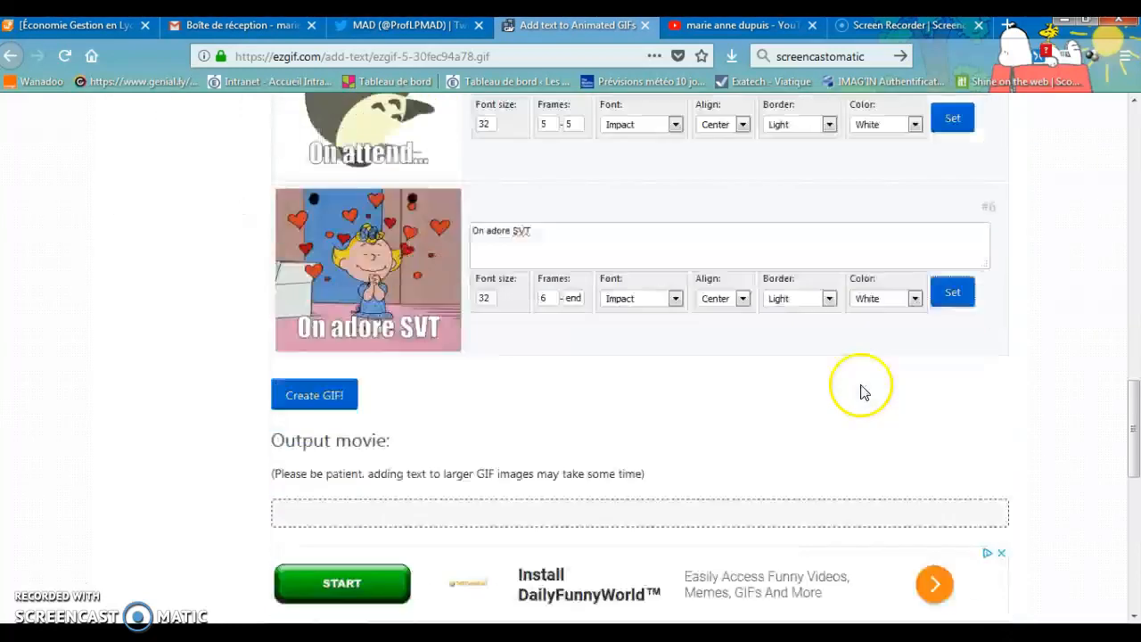
{"action": "left_click", "coordinate": [302, 383]}
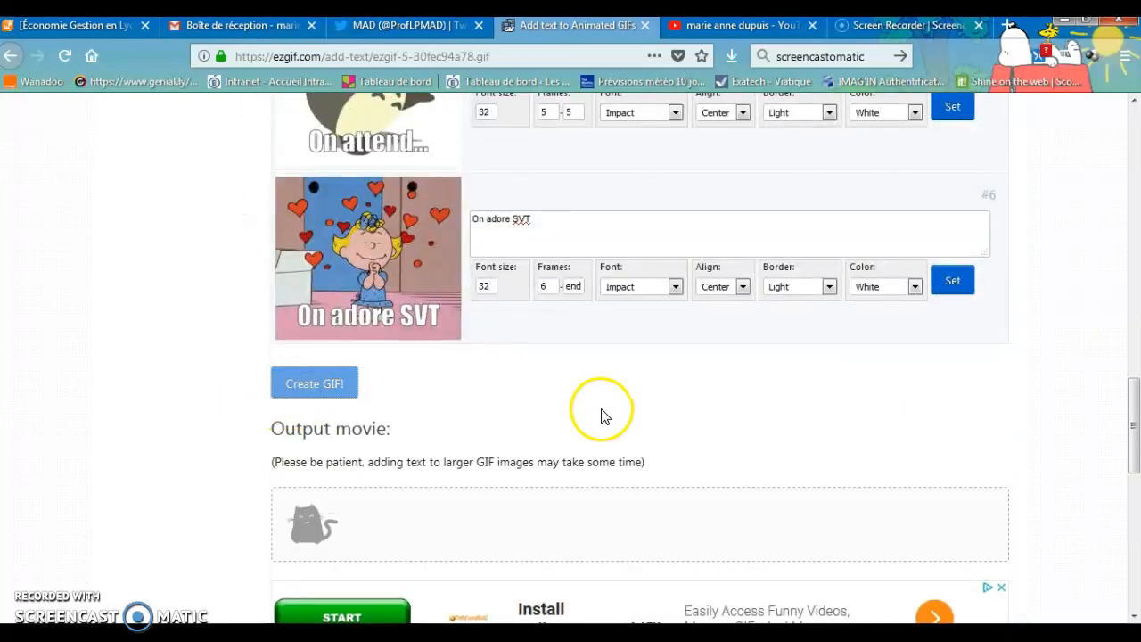
{"action": "scroll", "coordinate": [606, 415], "scroll_direction": "down", "scroll_amount": 3}
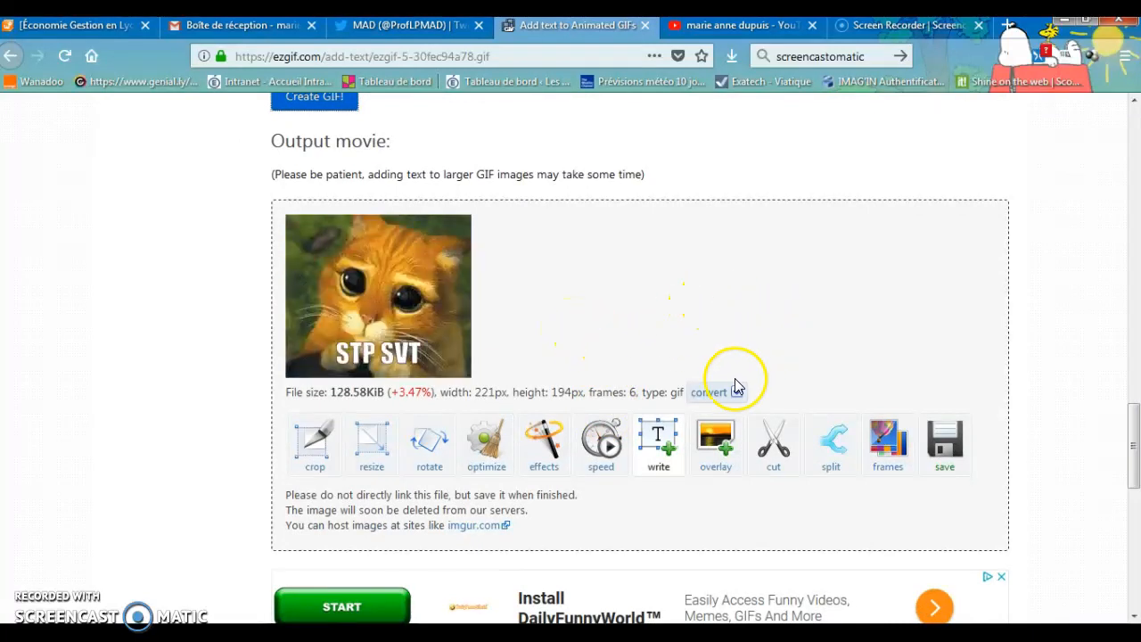
Convert the captioned GIF to an MP4 video and play the output video
{"action": "scroll", "coordinate": [735, 392], "scroll_direction": "down", "scroll_amount": 1}
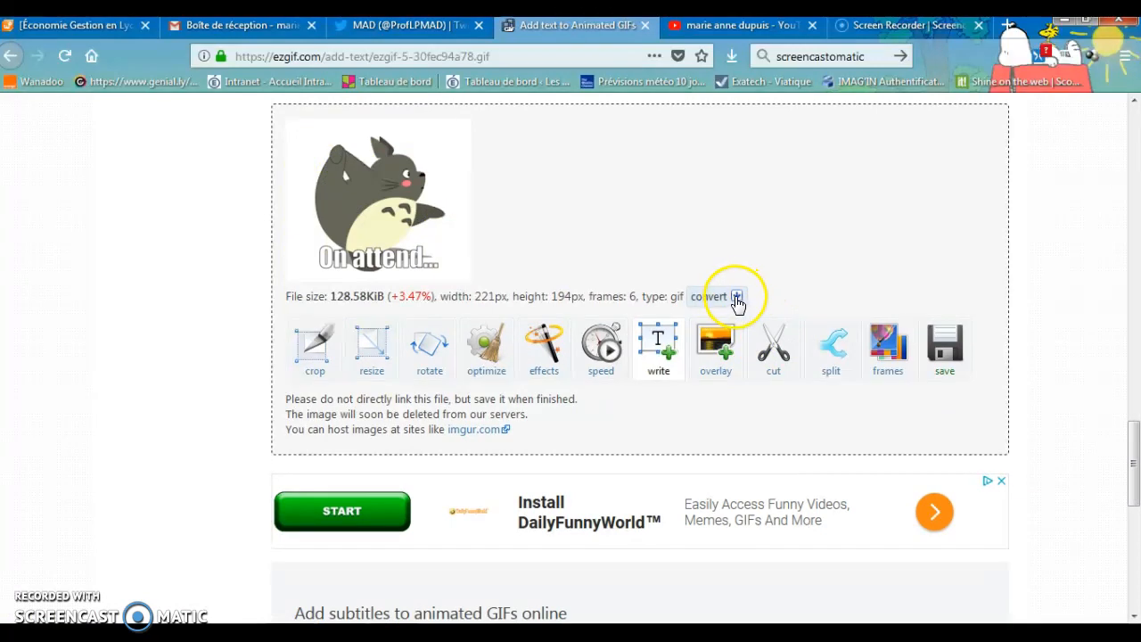
{"action": "left_click", "coordinate": [736, 298]}
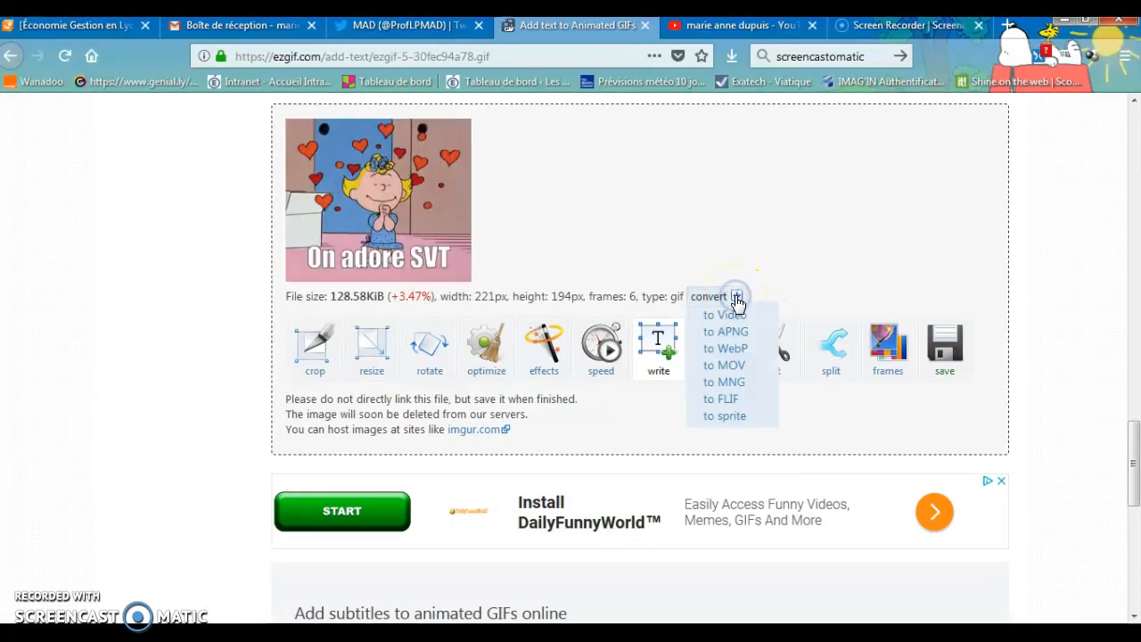
{"action": "left_click", "coordinate": [729, 315]}
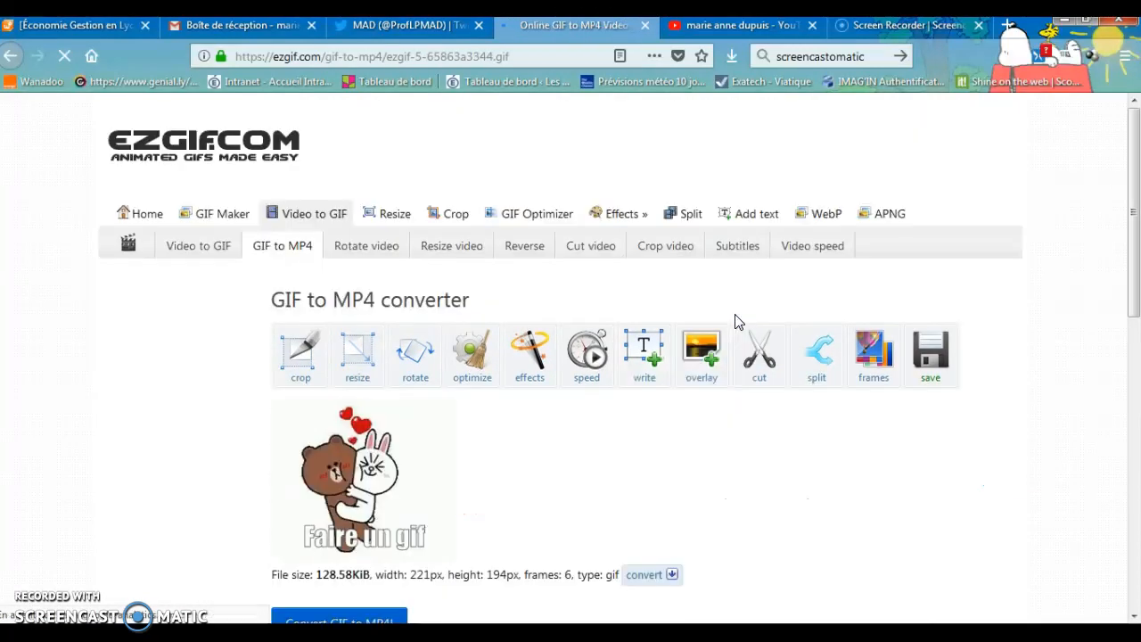
{"action": "scroll", "coordinate": [521, 472], "scroll_direction": "down", "scroll_amount": 3}
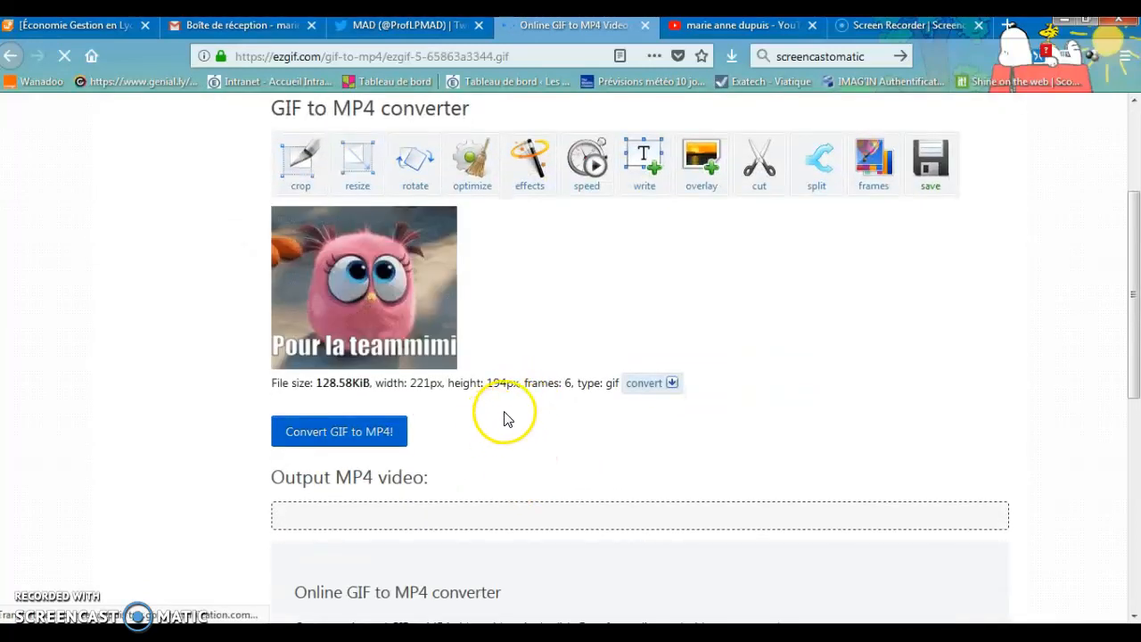
{"action": "left_click", "coordinate": [361, 433]}
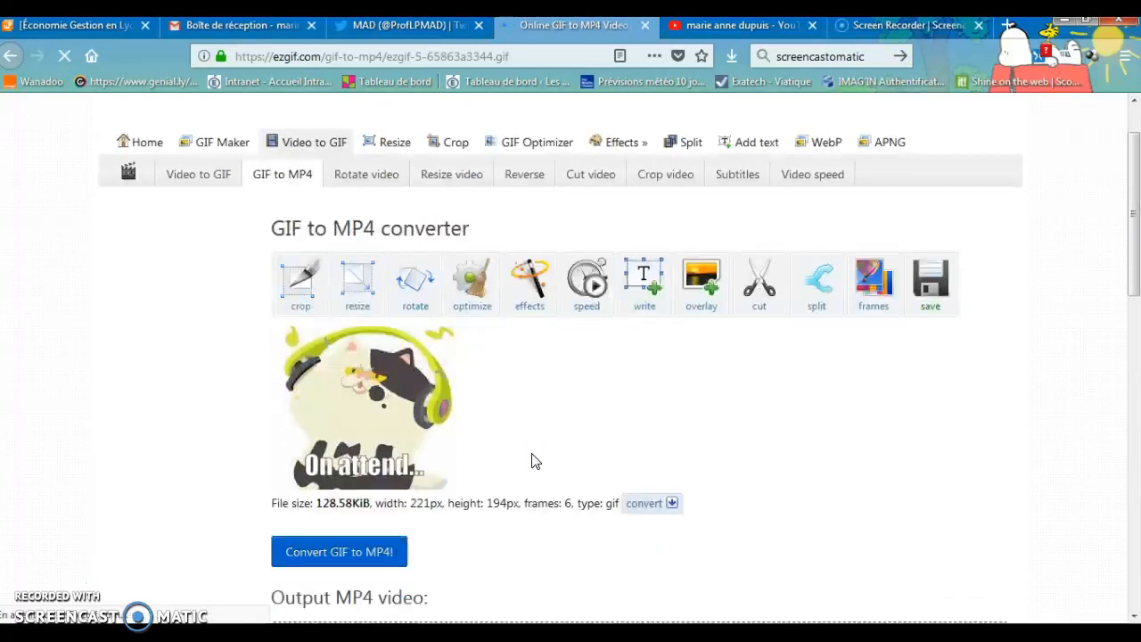
{"action": "scroll", "coordinate": [535, 454], "scroll_direction": "down", "scroll_amount": 4}
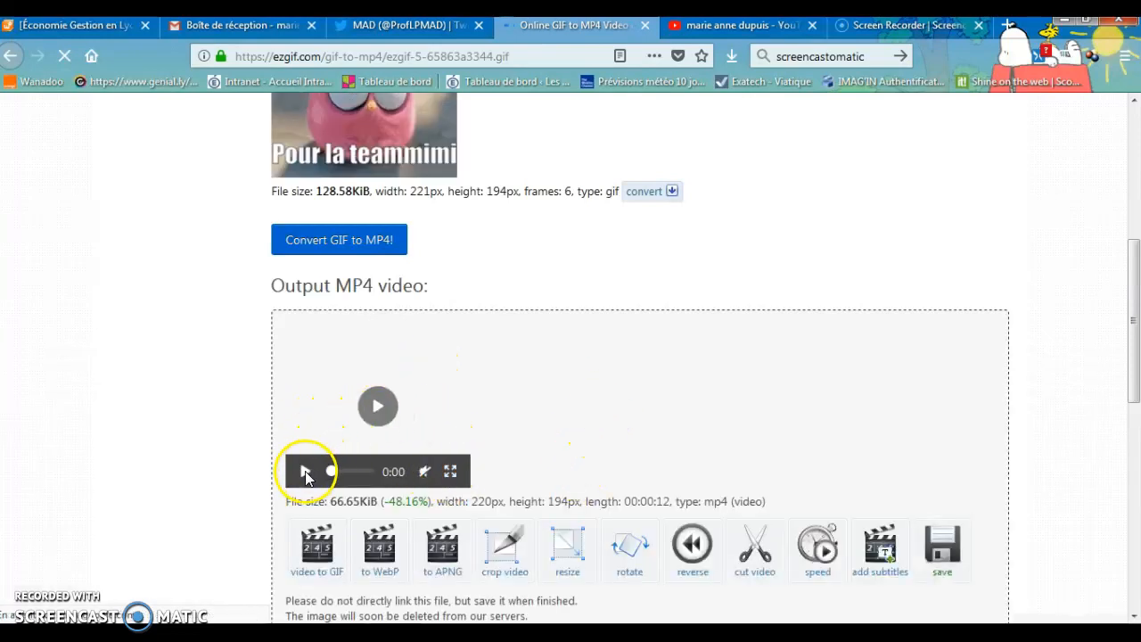
{"action": "left_click", "coordinate": [378, 406]}
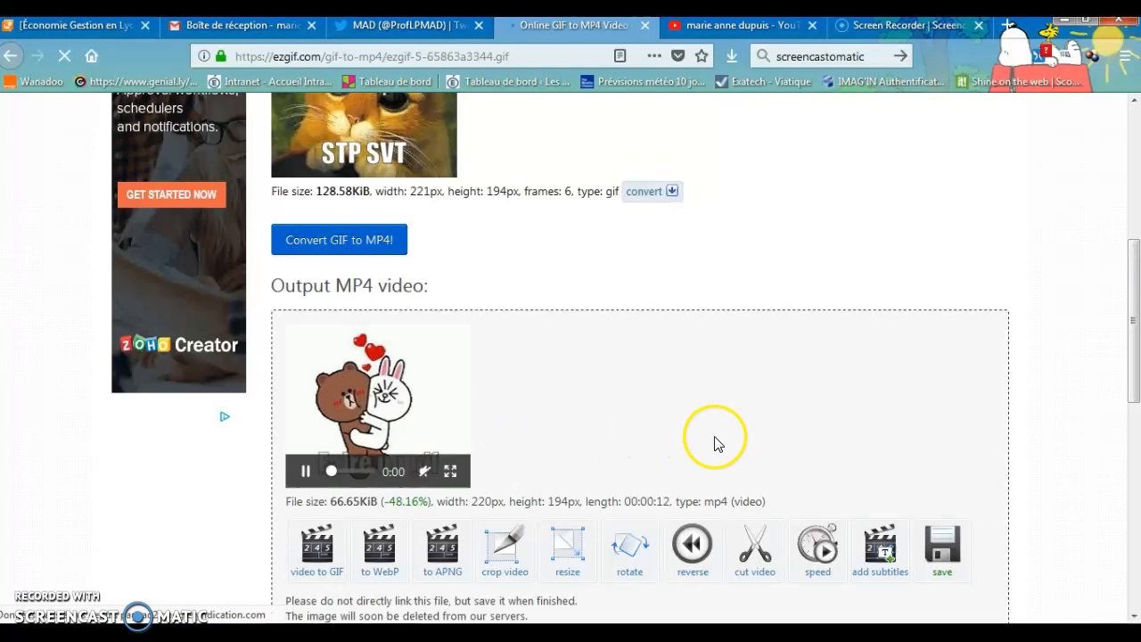